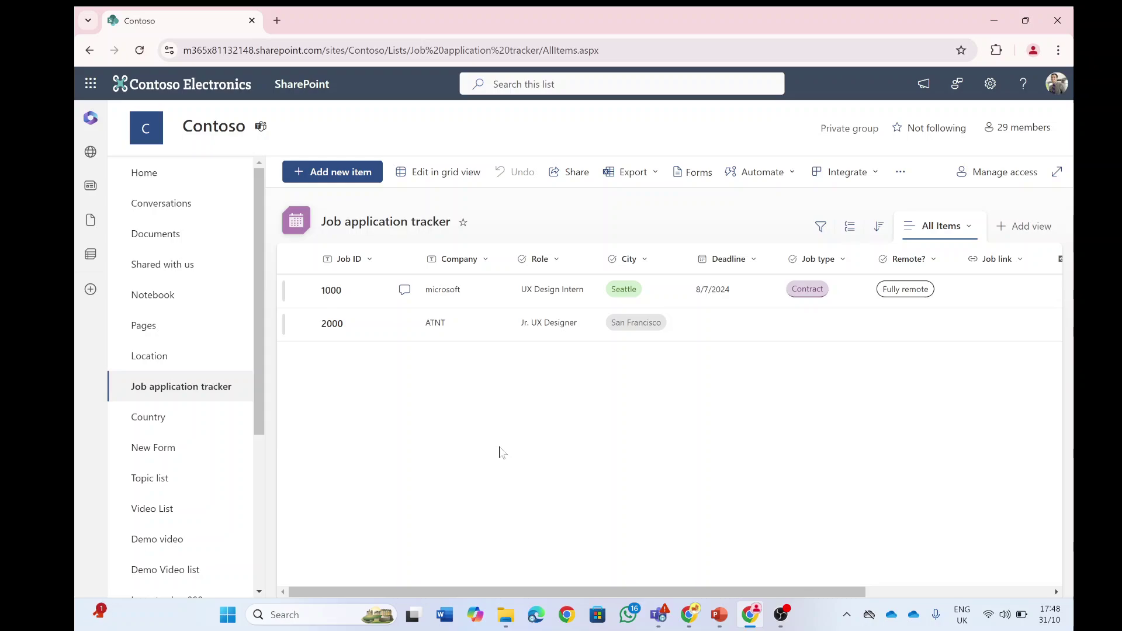
Go to the Contoso site home page using Home in the left navigation
left_click(147, 180)
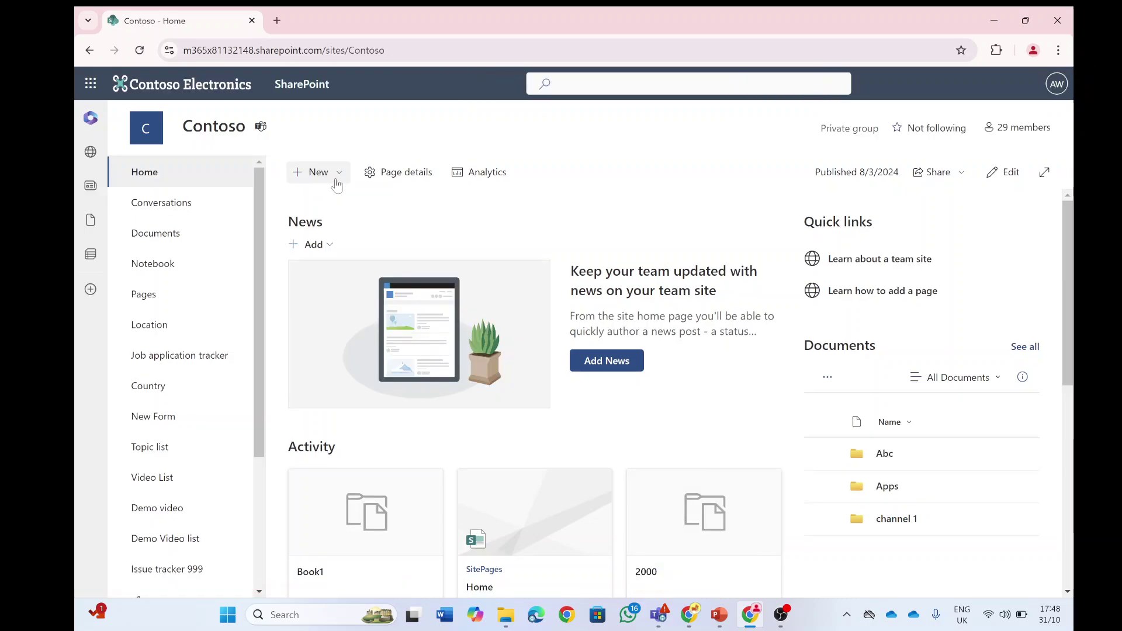
left_click(335, 182)
left_click(314, 201)
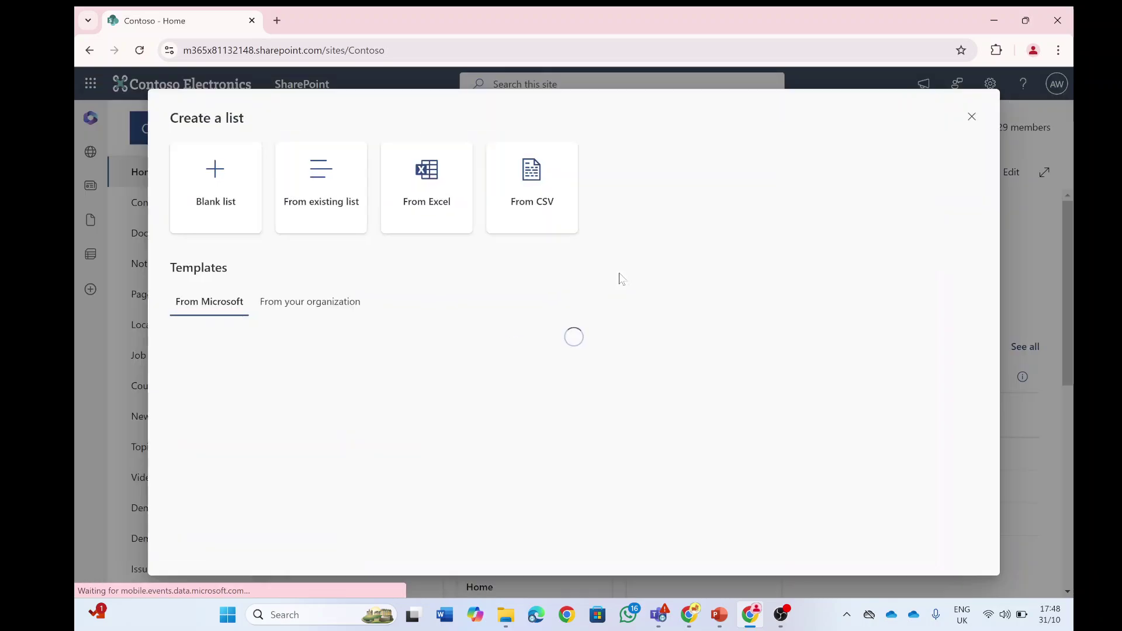
left_click_drag(994, 201, 998, 356)
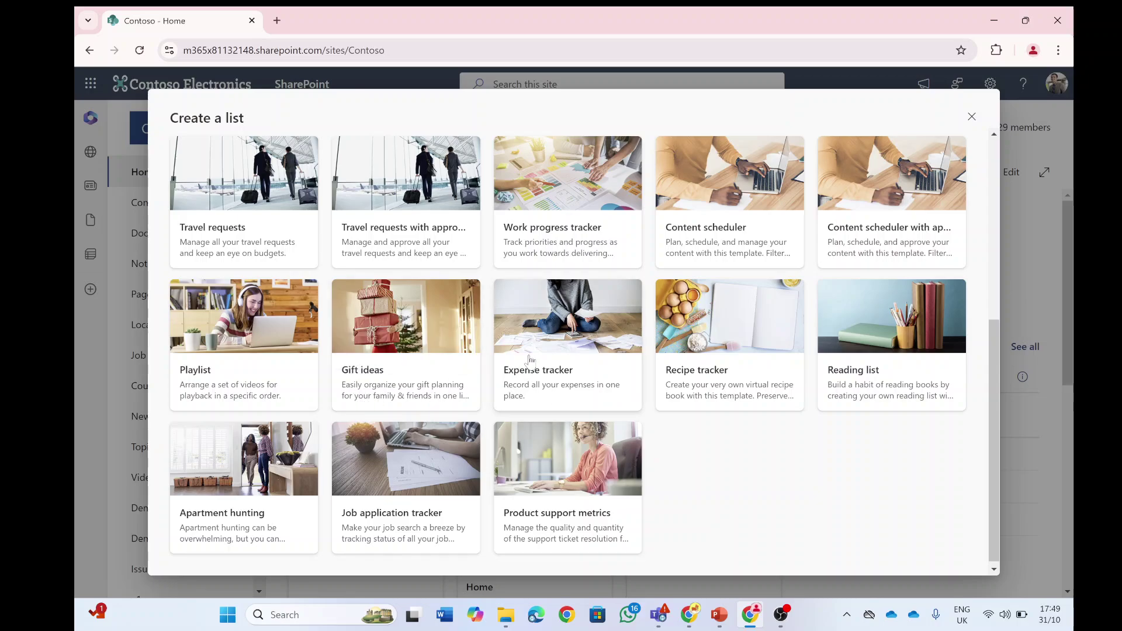
left_click(973, 119)
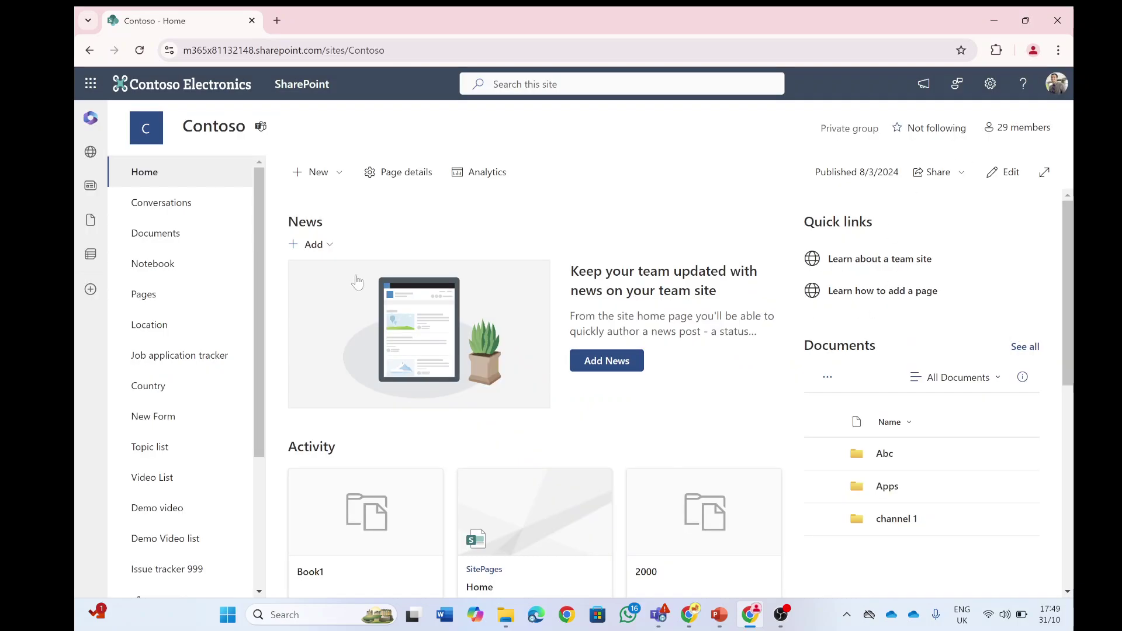
Reopen the Job application tracker list and start a new view with Add view
left_click(177, 356)
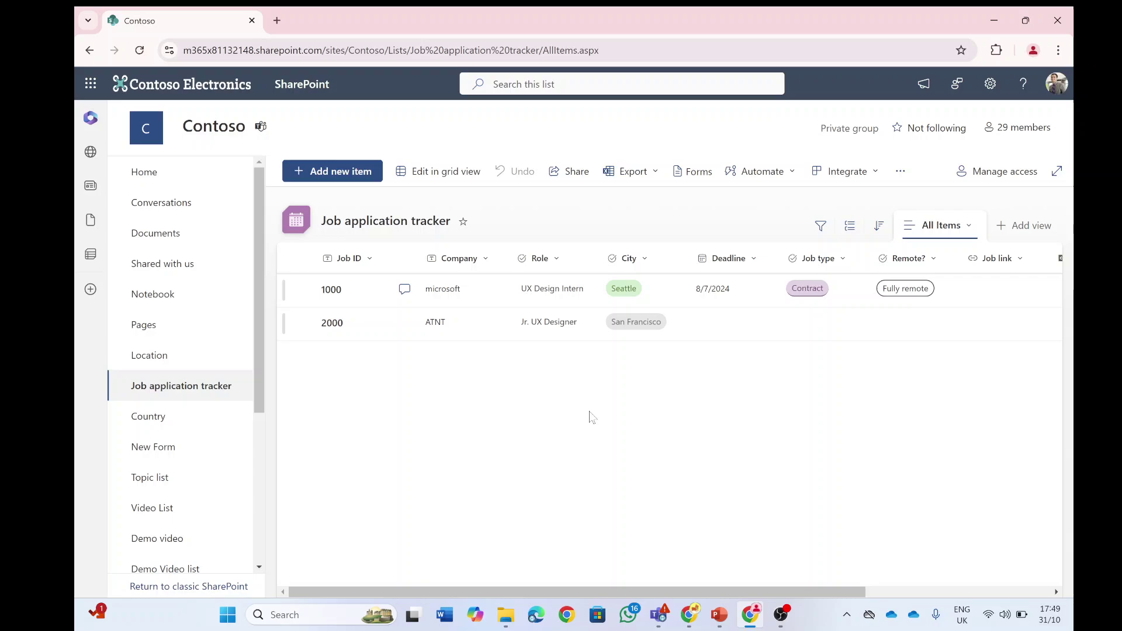
left_click(1022, 228)
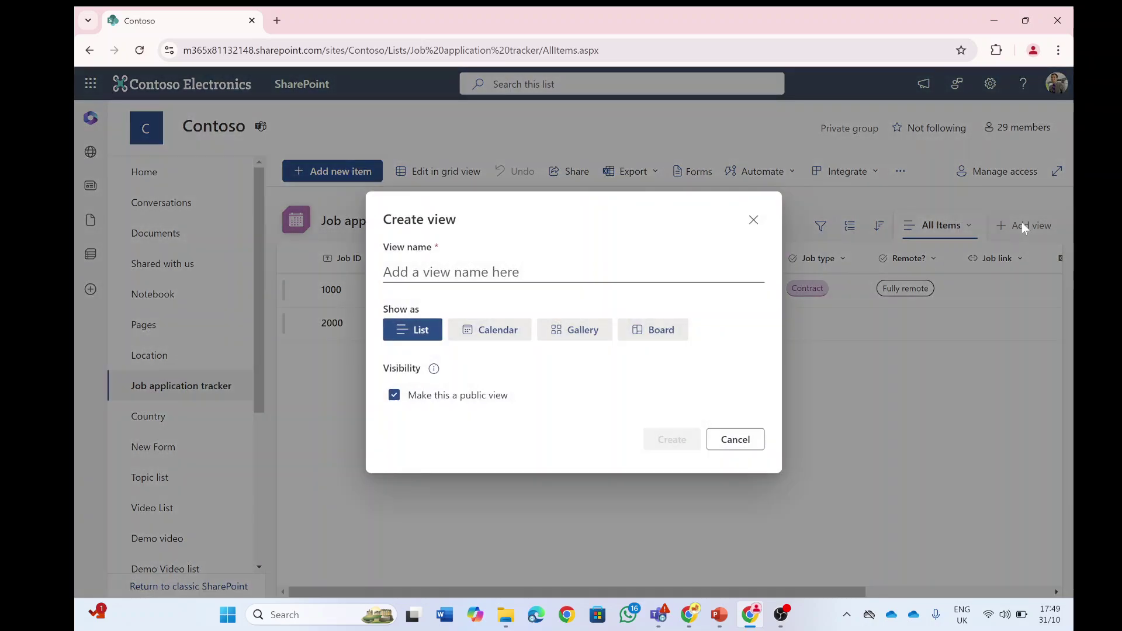
Create a view named 'board' shown as a Board and organized by City
type("bo")
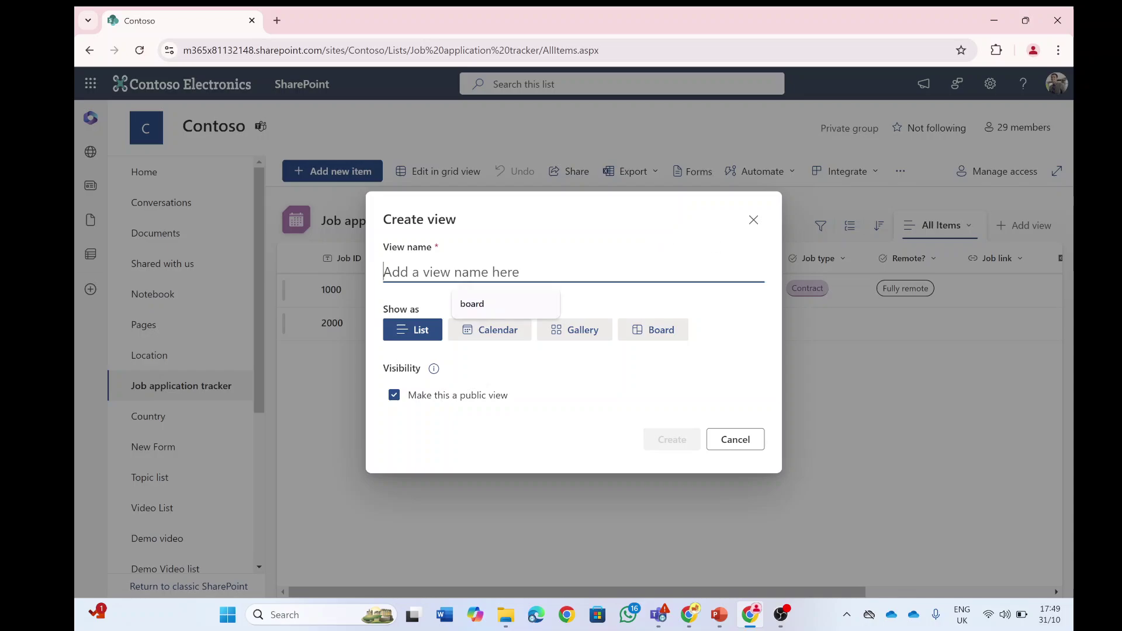
type("ard")
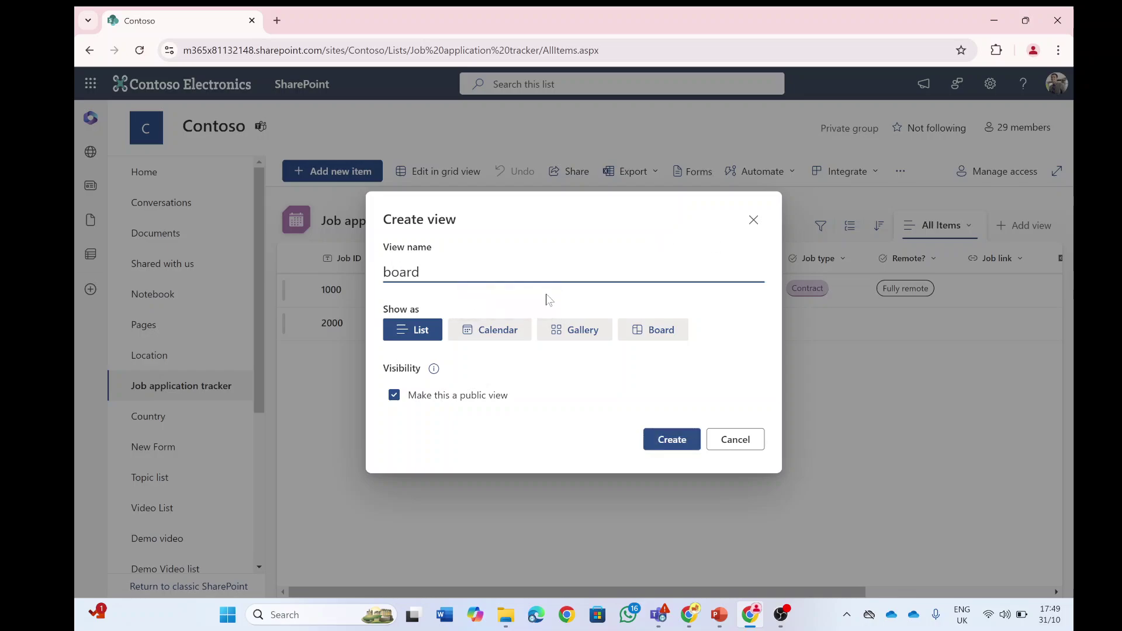
left_click(661, 331)
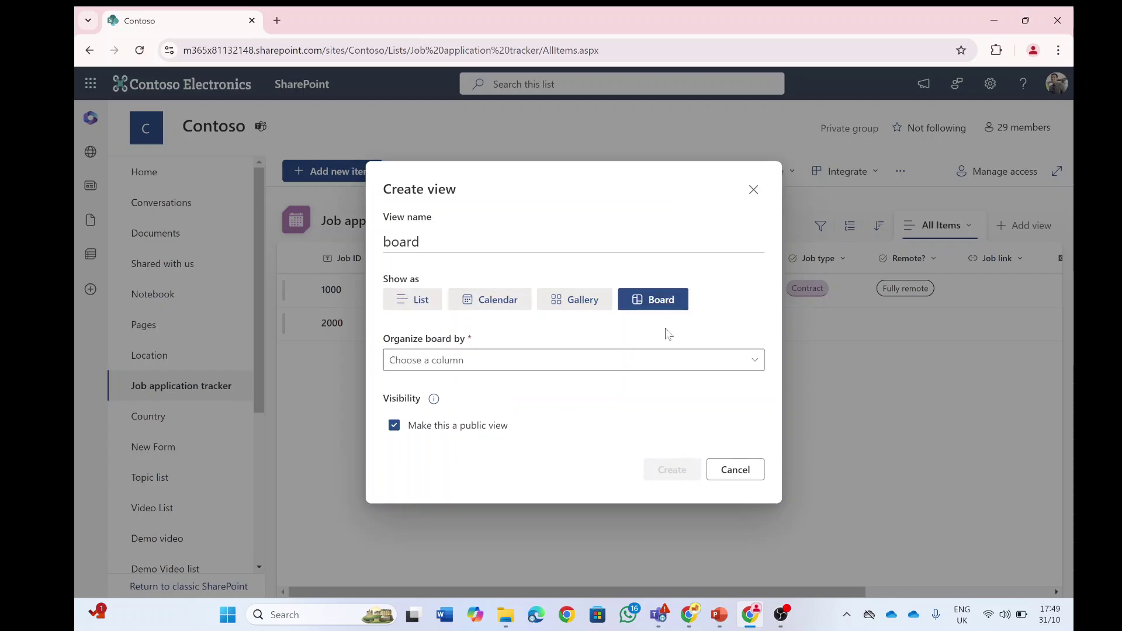
left_click(519, 367)
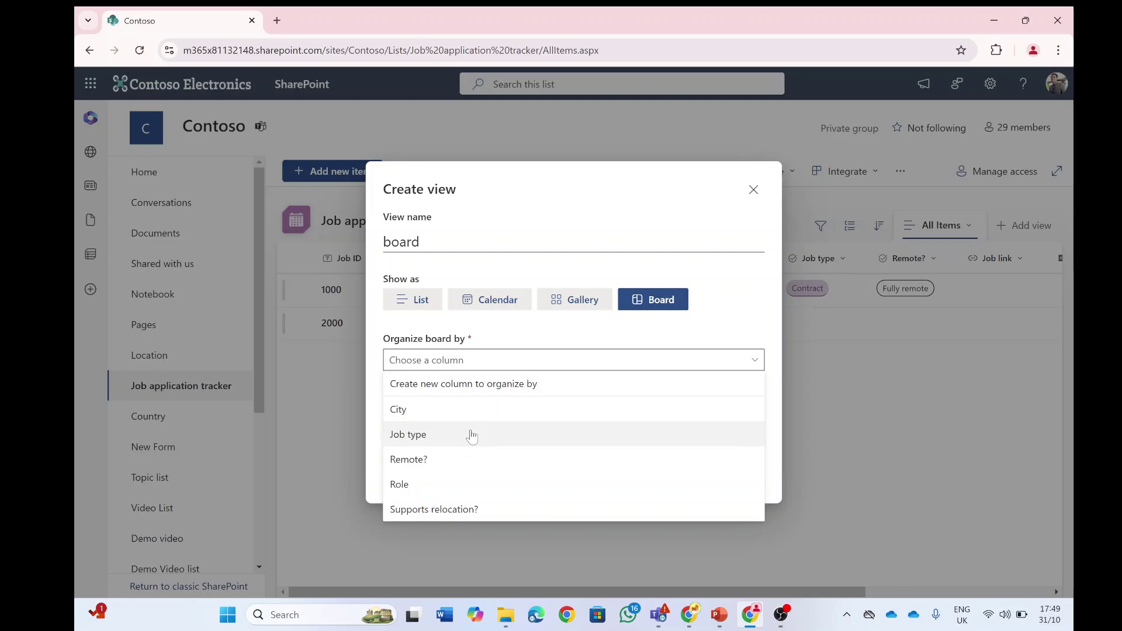
left_click(451, 412)
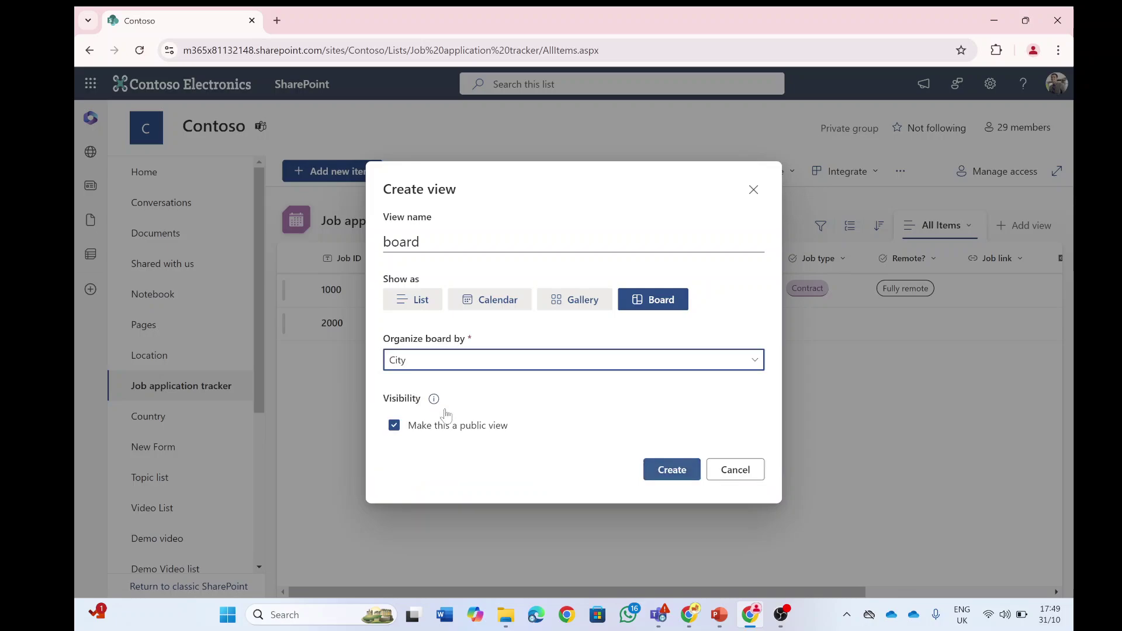
left_click(672, 471)
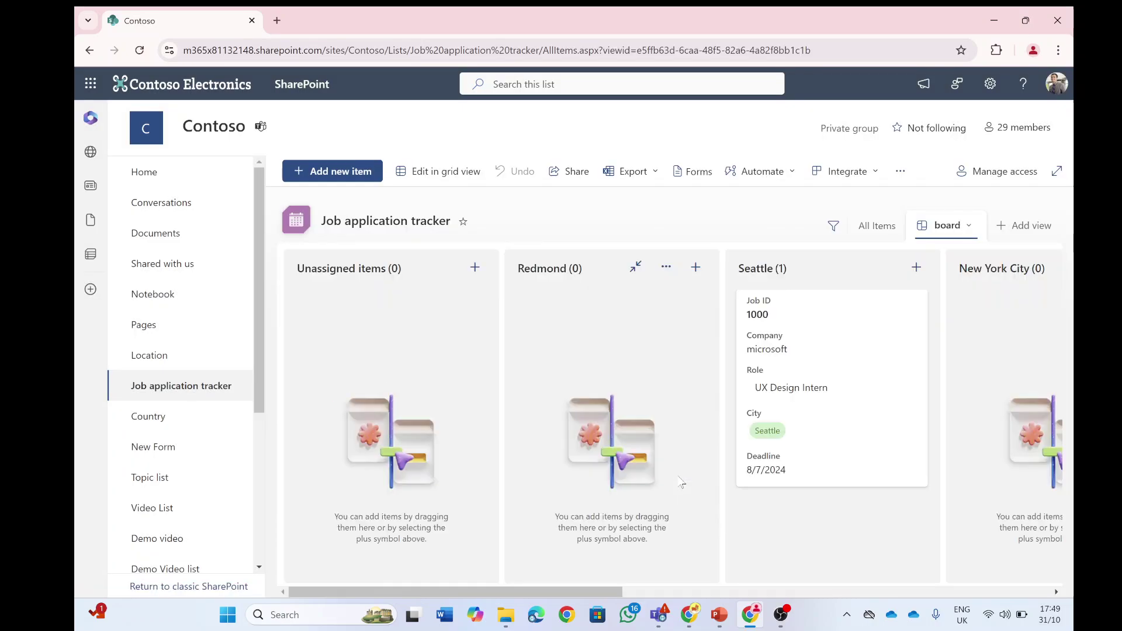
left_click_drag(581, 591, 532, 605)
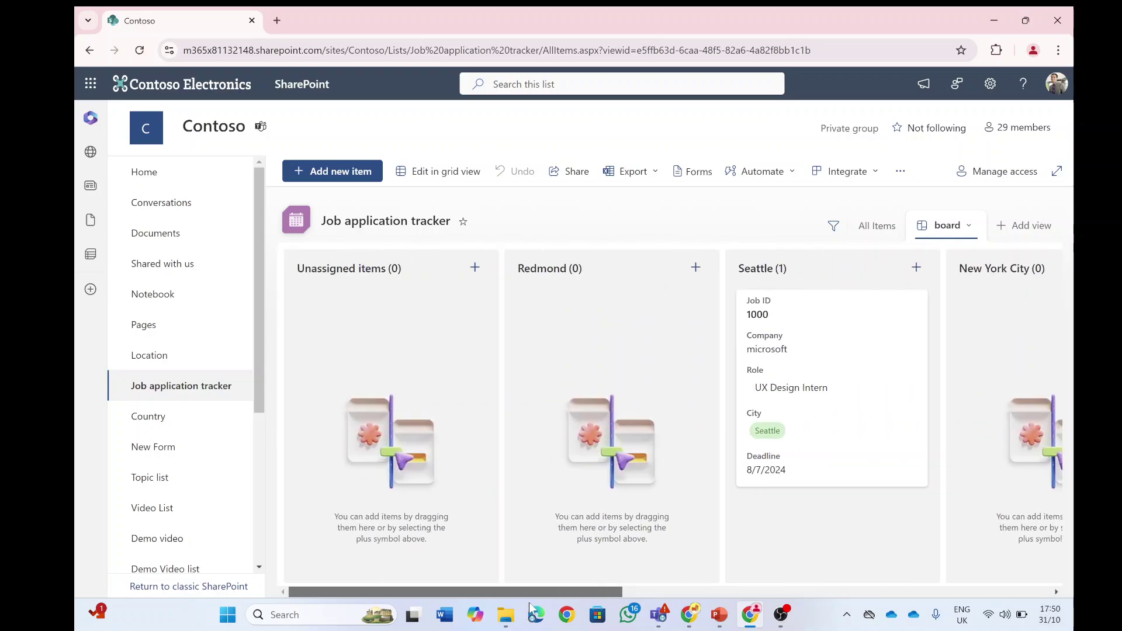
right_click(536, 615)
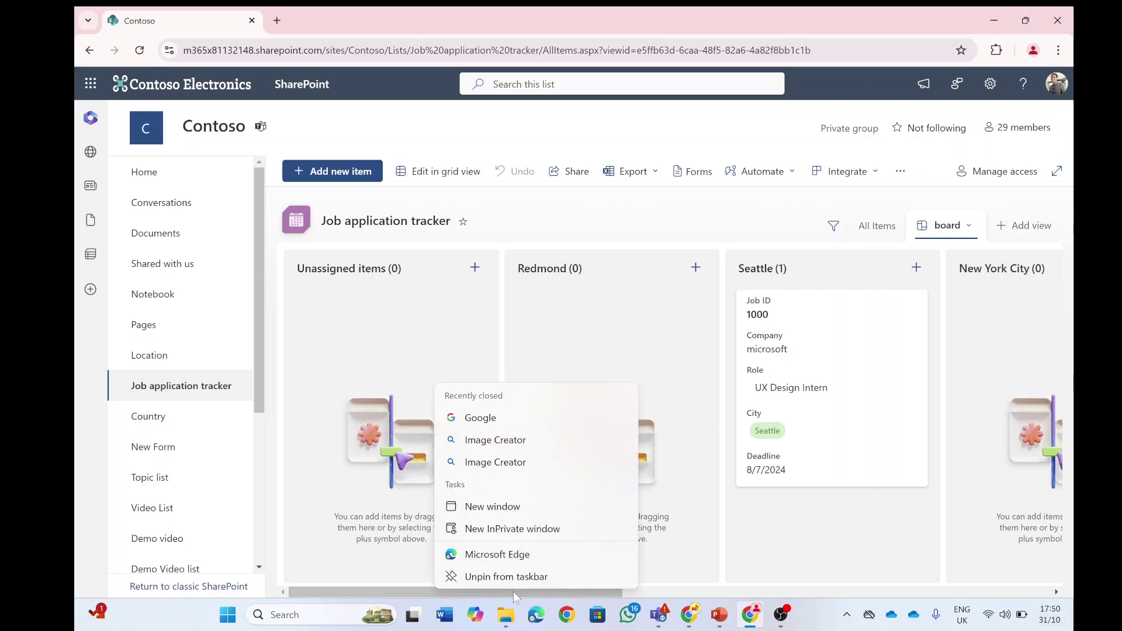
left_click(816, 475)
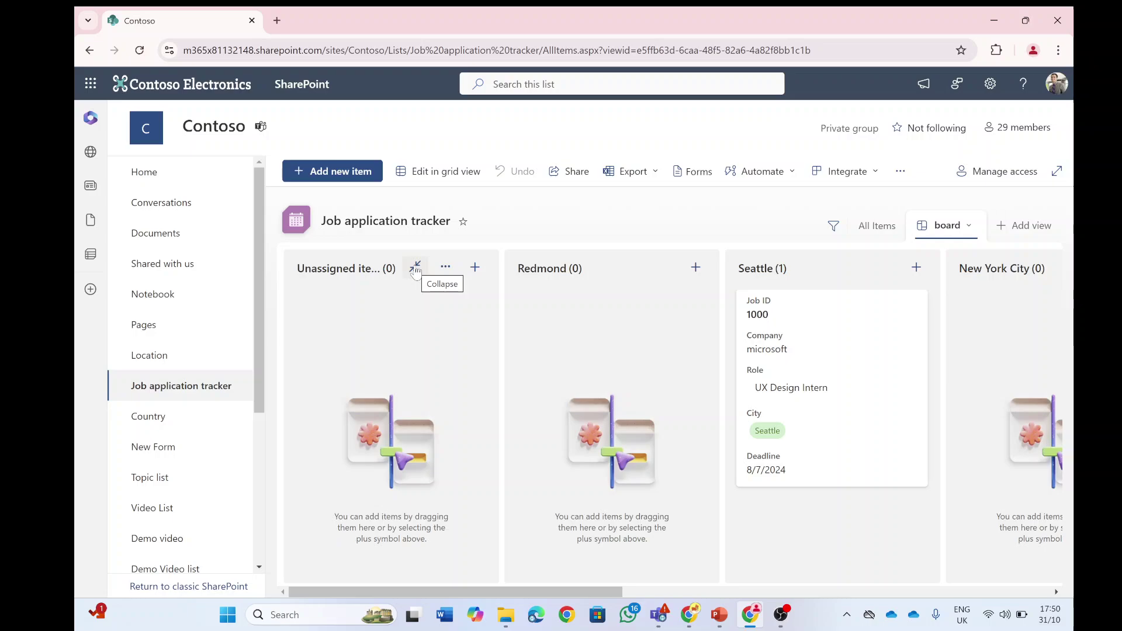
Collapse the Unassigned items, Redmond, Seattle, New York City, Austin, Denver and San Francisco buckets
left_click(415, 269)
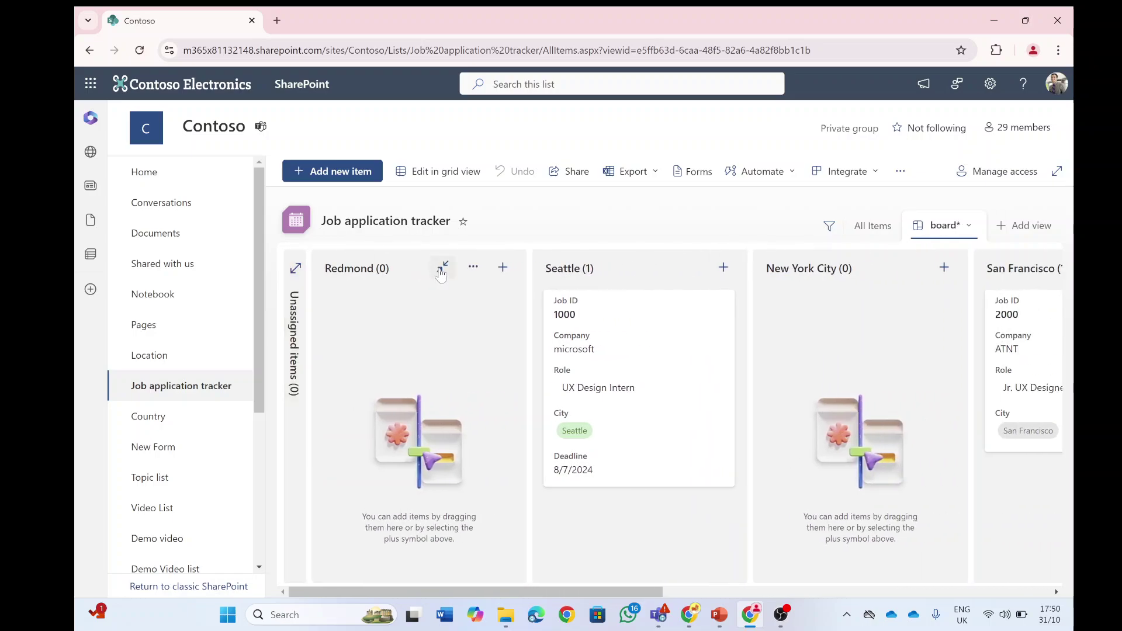
left_click(442, 270)
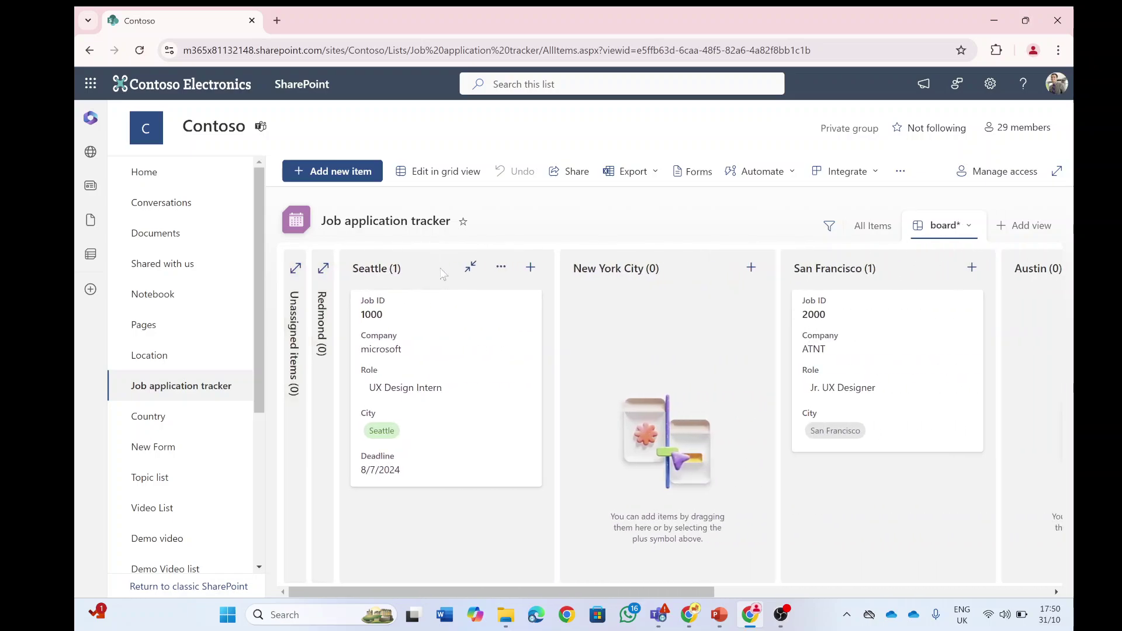
left_click(468, 271)
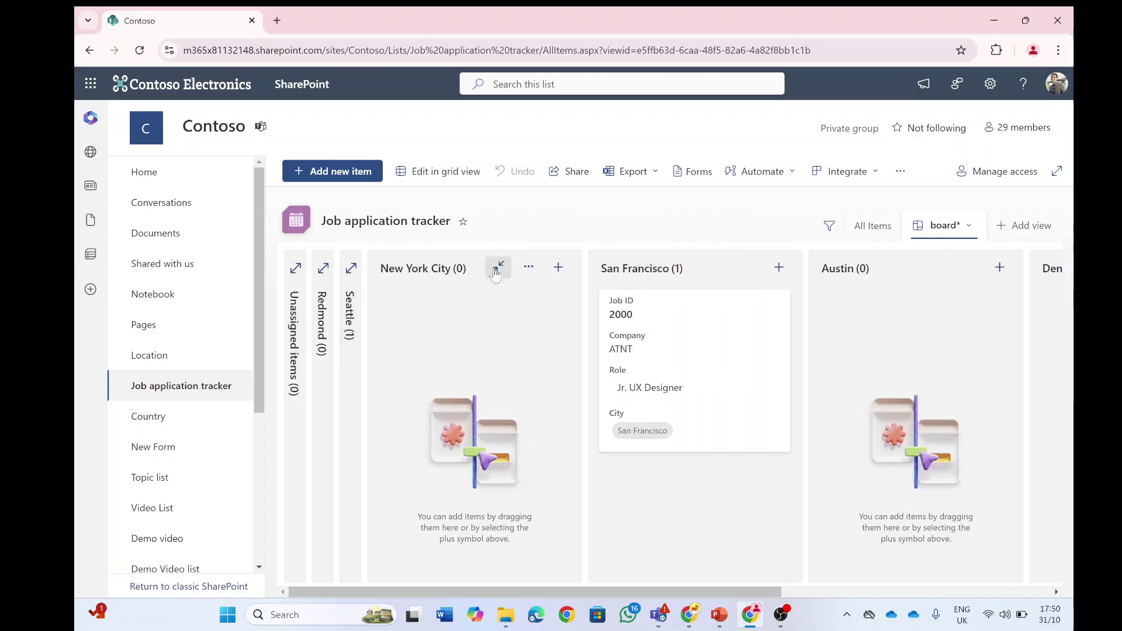
left_click(497, 268)
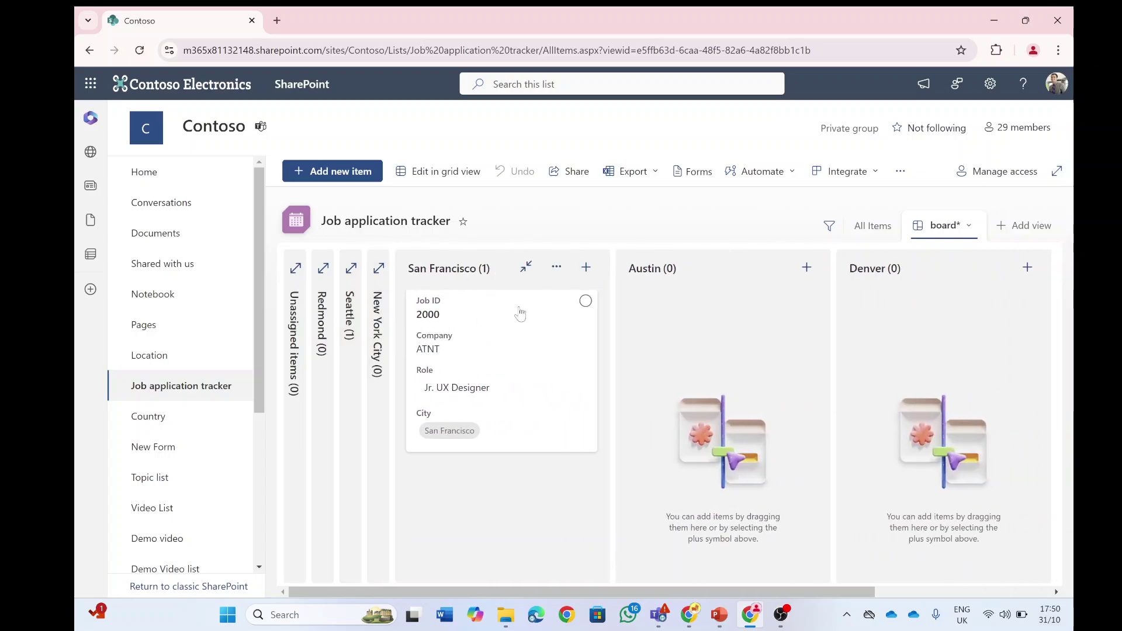
left_click(747, 269)
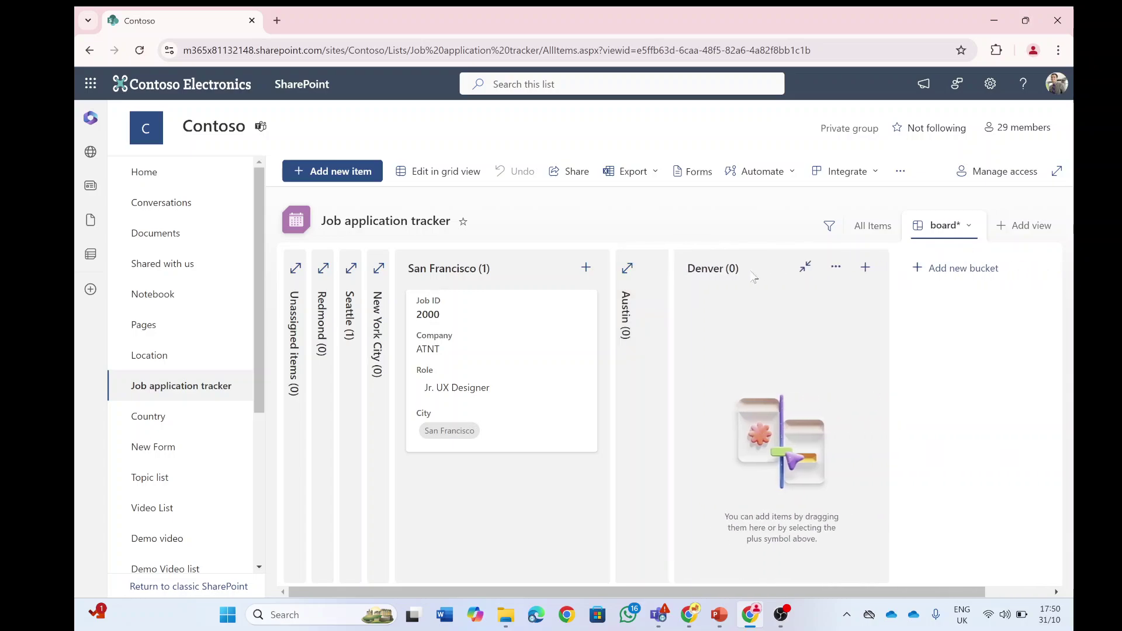
left_click(779, 272)
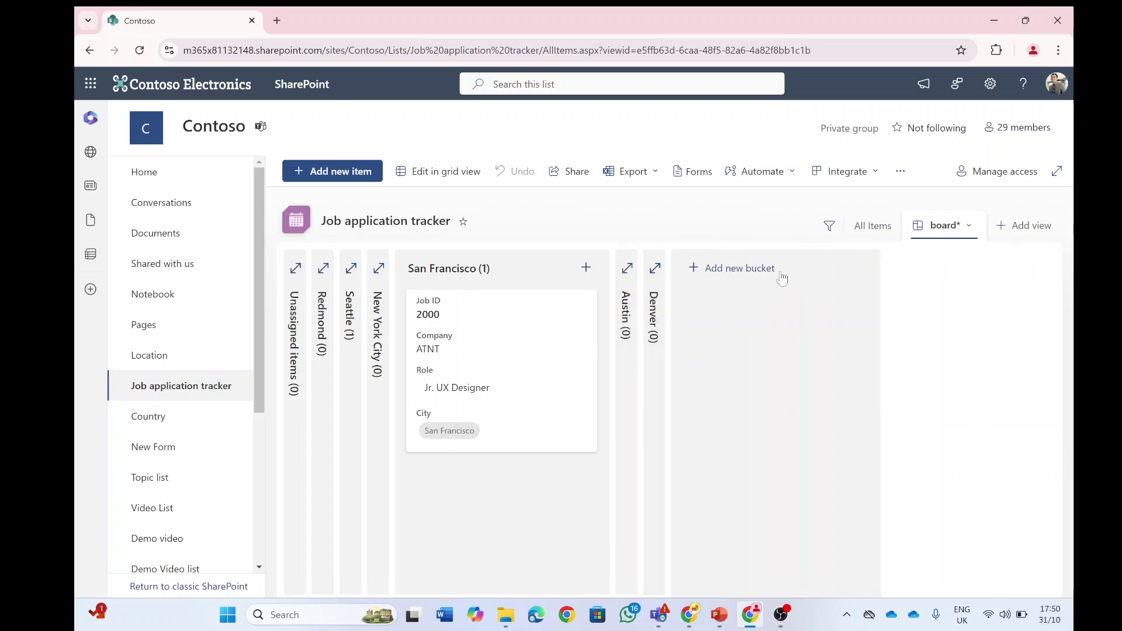
left_click(526, 268)
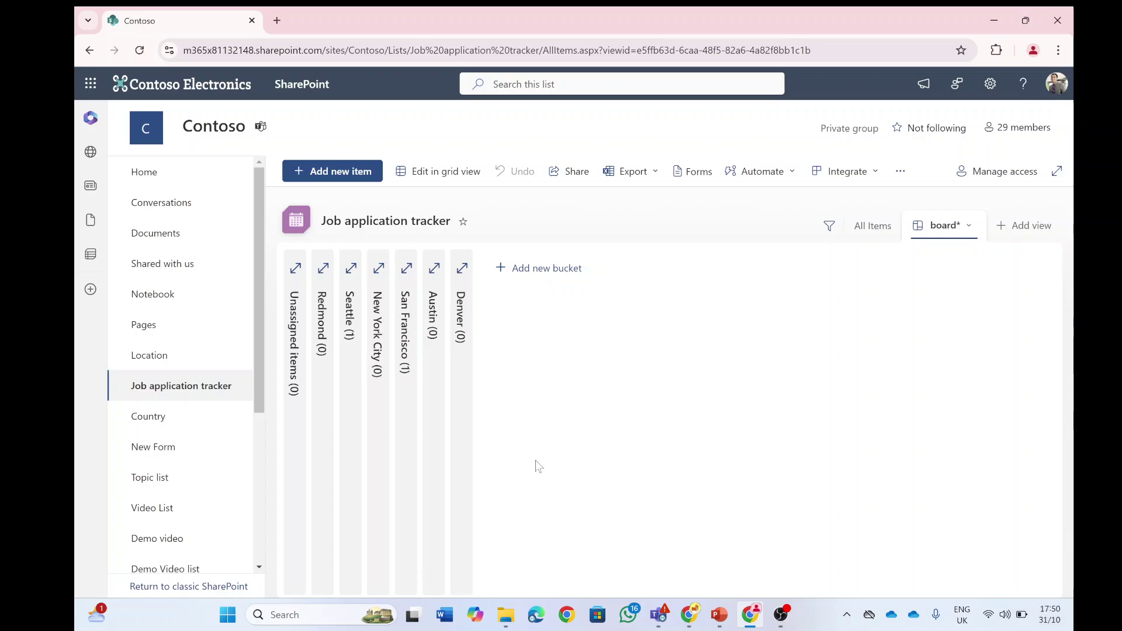
Save the layout into the board view and confirm it persists after visiting All Items
left_click(967, 226)
left_click(952, 332)
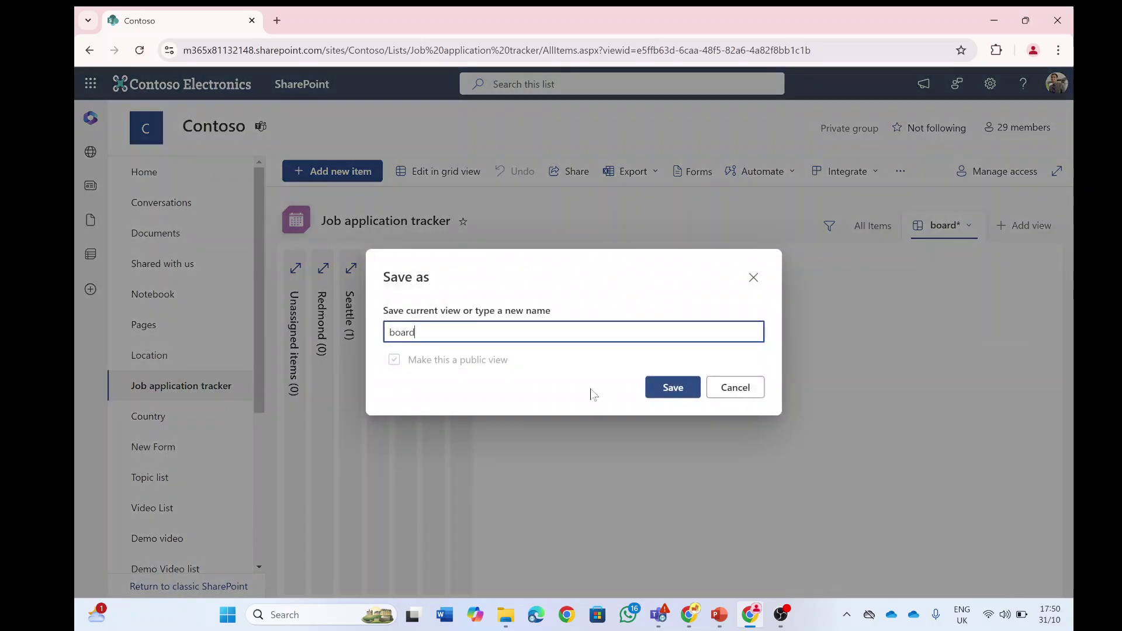
left_click(680, 396)
left_click(874, 227)
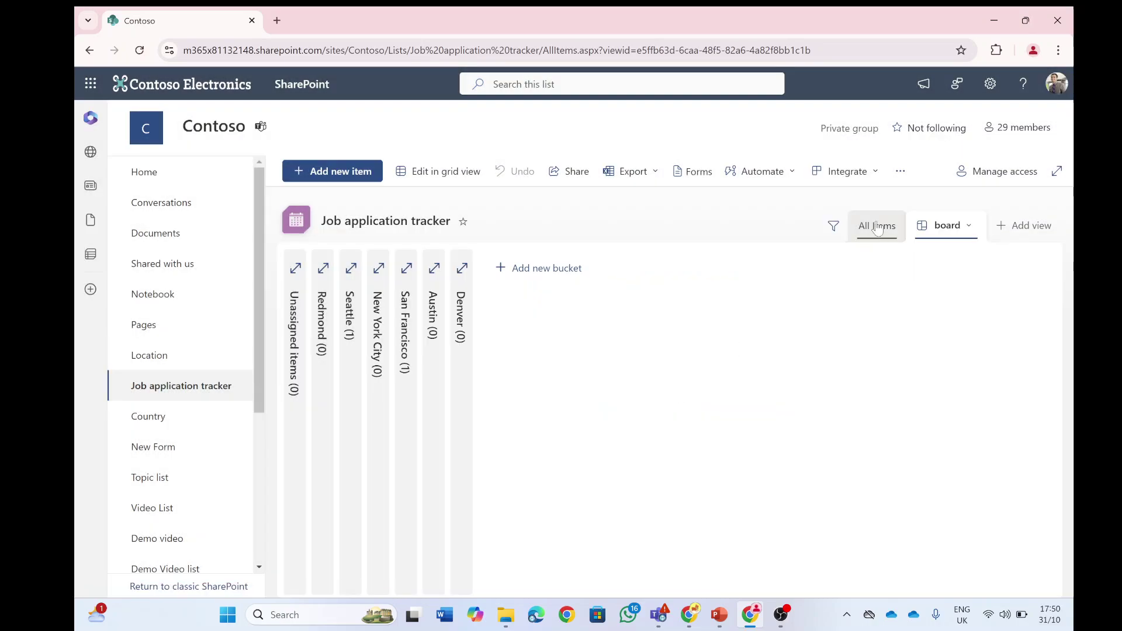
left_click(963, 228)
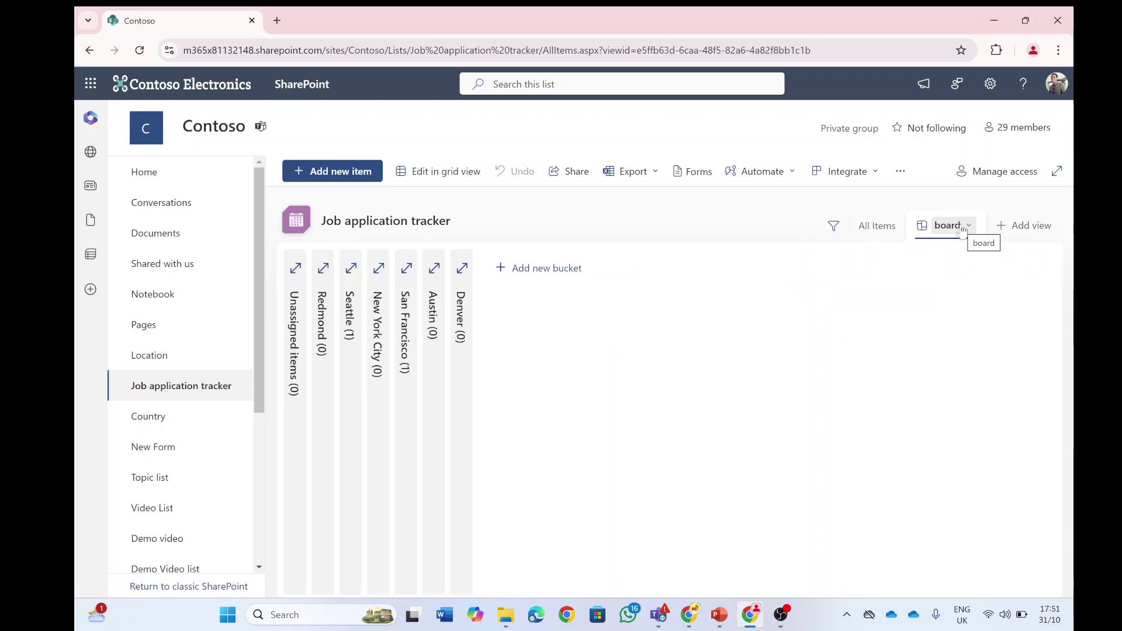
Expand Austin and San Francisco, save the view as 'board', and recheck via All Items
left_click(434, 270)
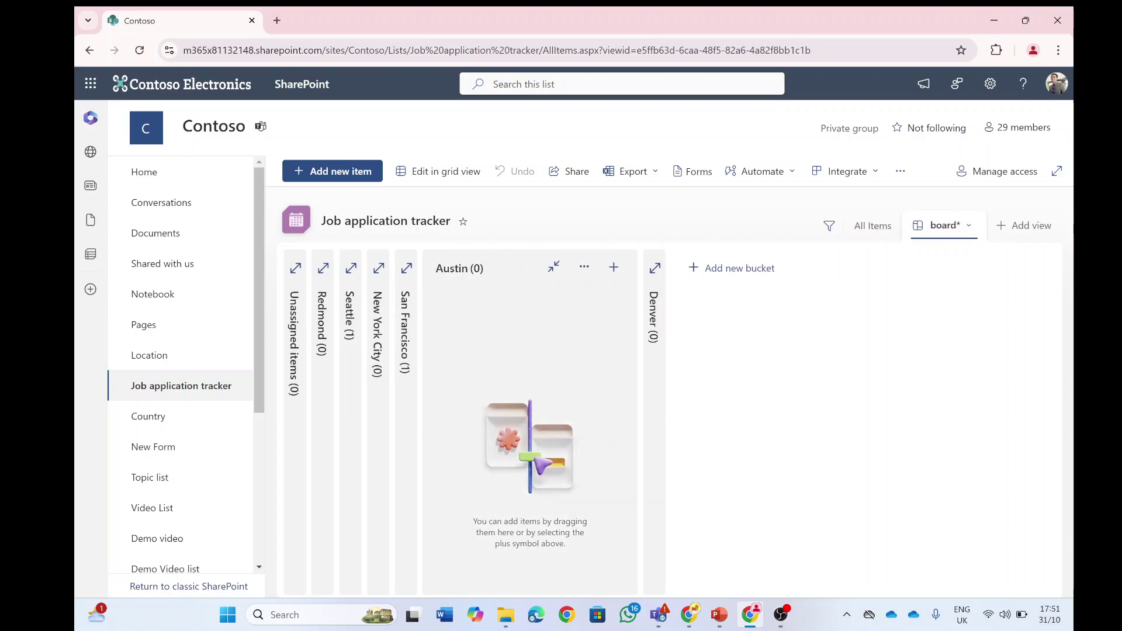
left_click(406, 270)
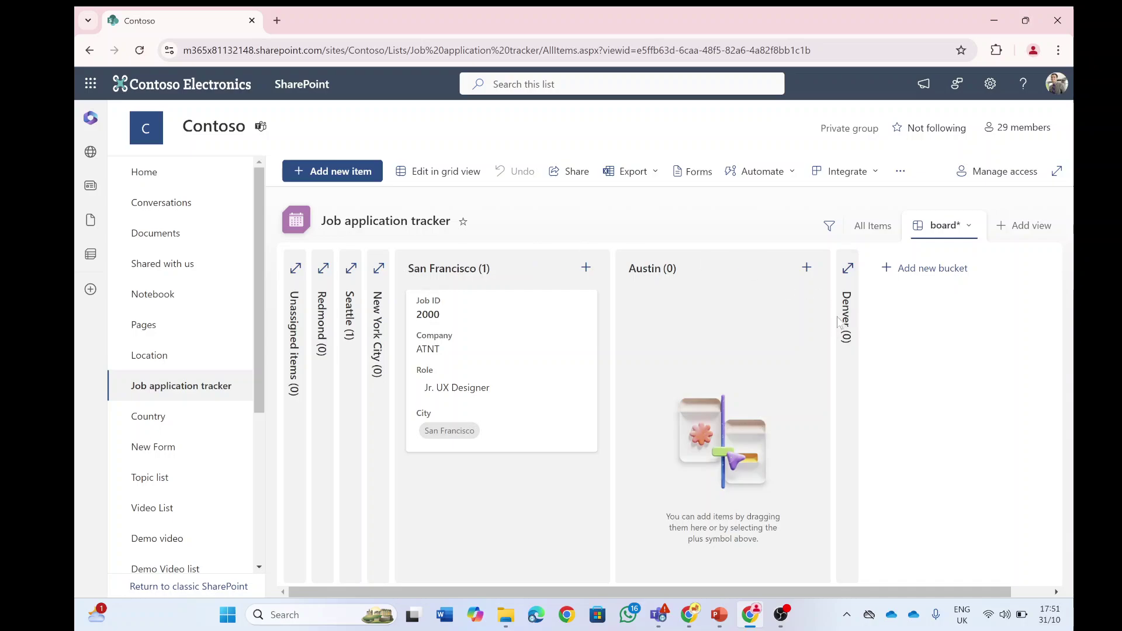
left_click(958, 236)
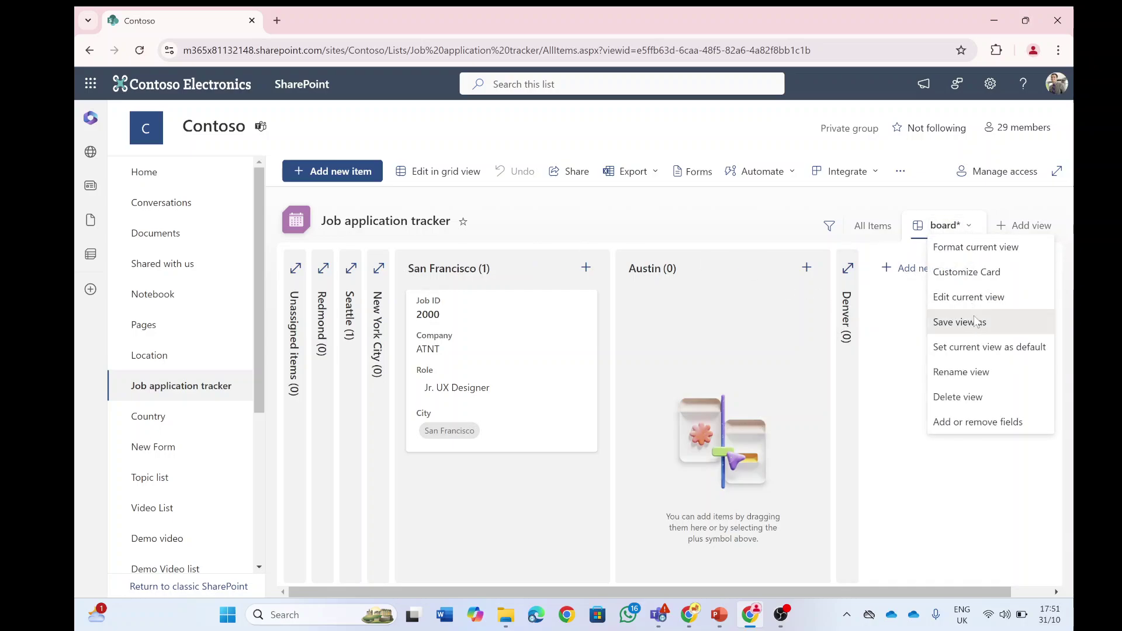
left_click(959, 318)
left_click(673, 388)
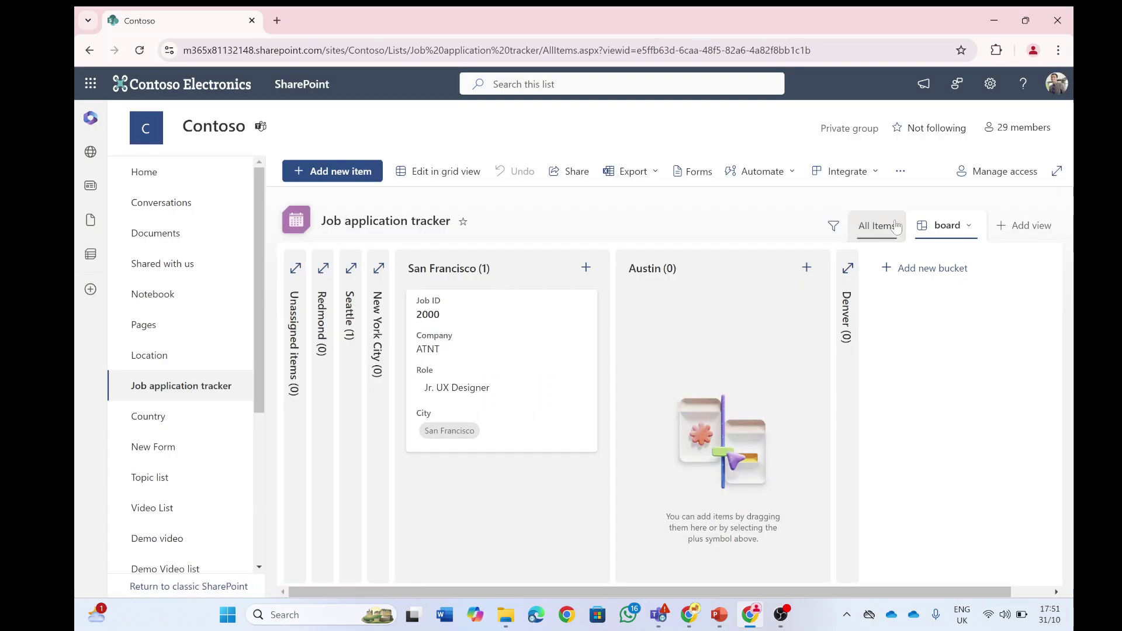
left_click(875, 230)
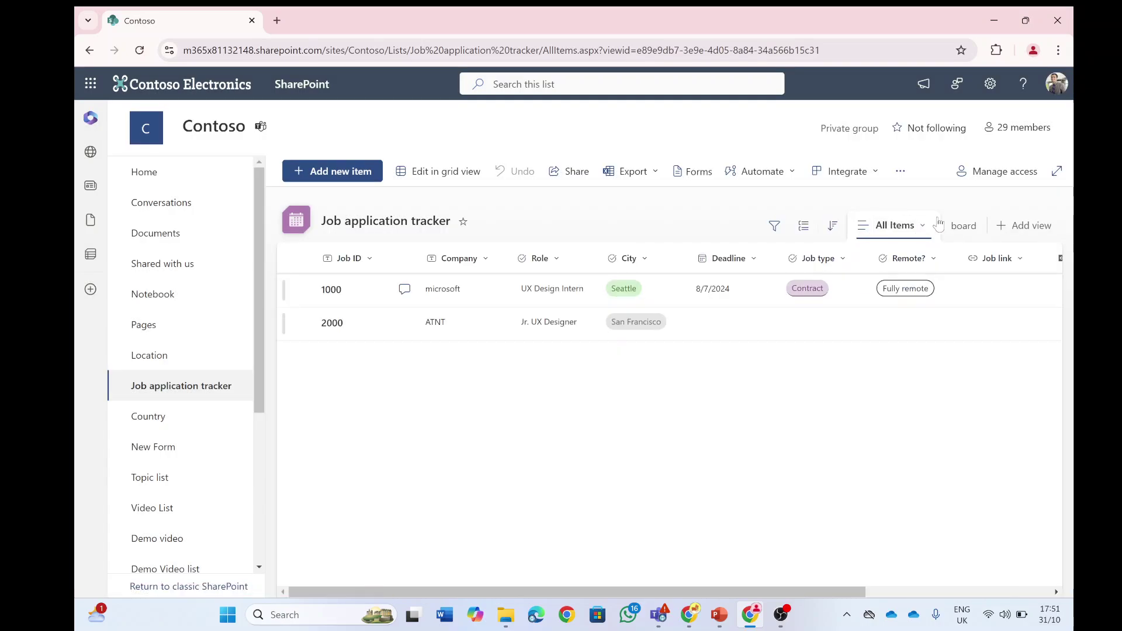
left_click(964, 227)
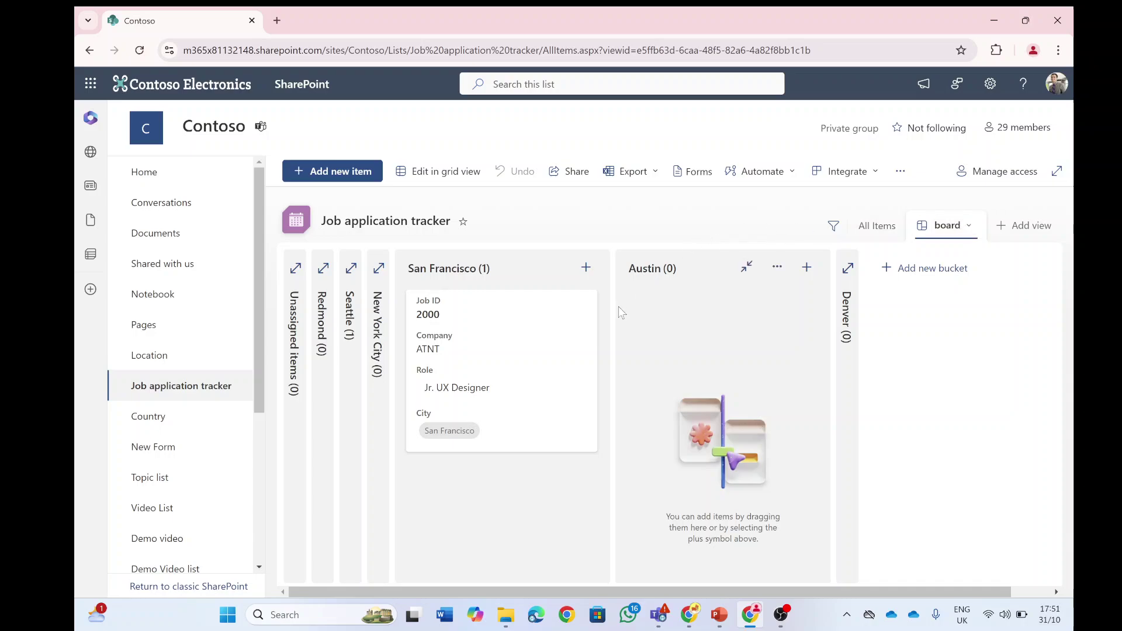
left_click(510, 349)
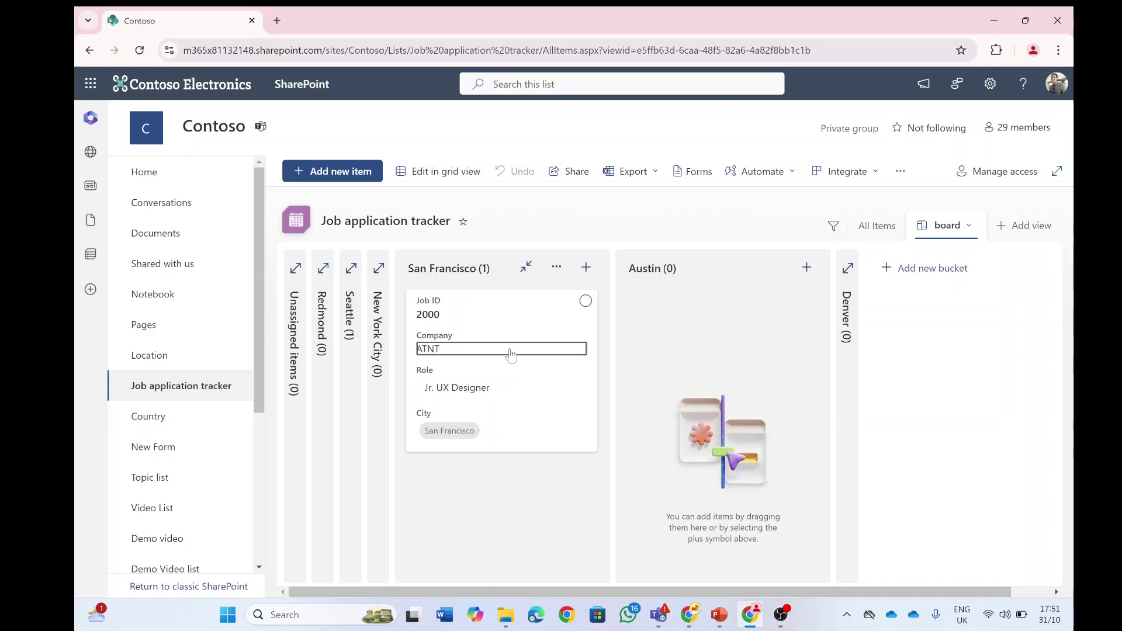
key("BackSpace")
type("ATNT")
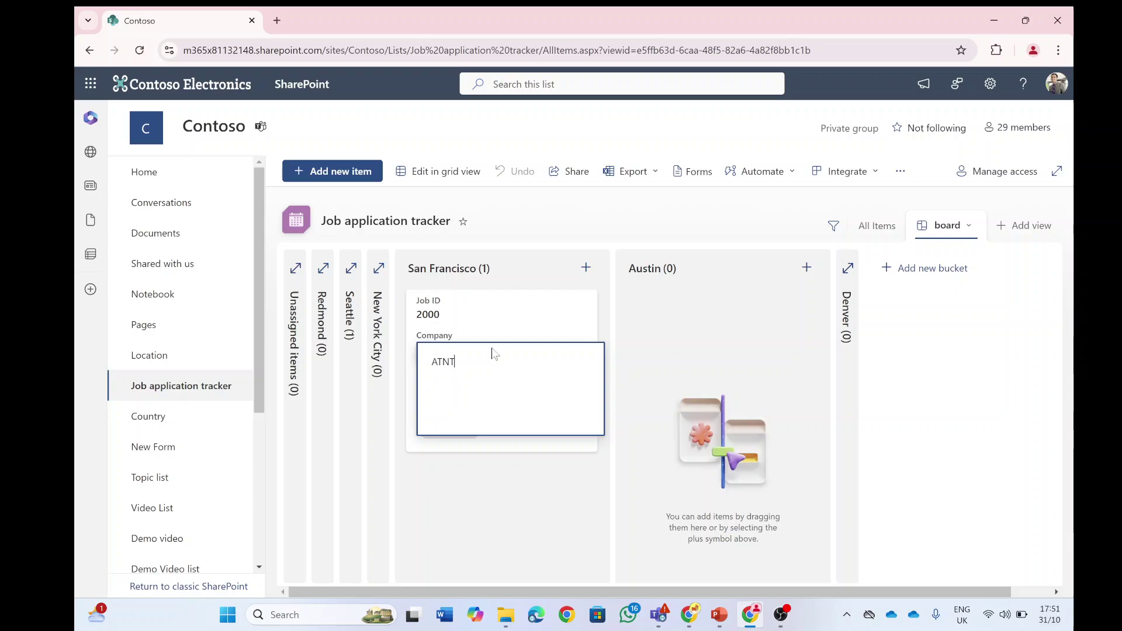
left_click(490, 317)
left_click(501, 406)
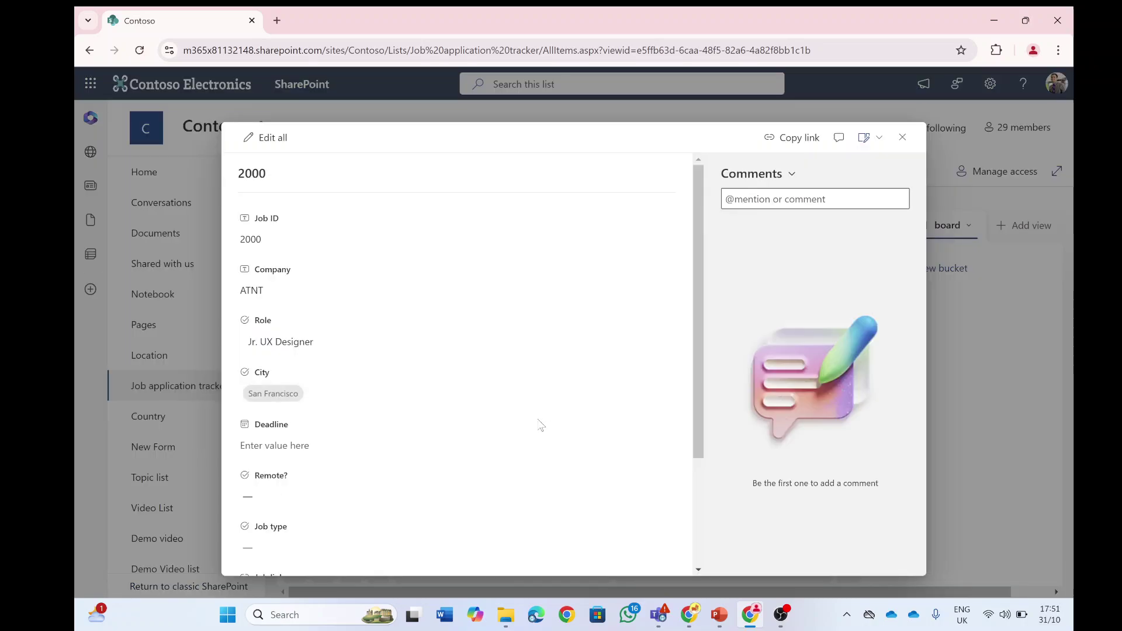
left_click(903, 137)
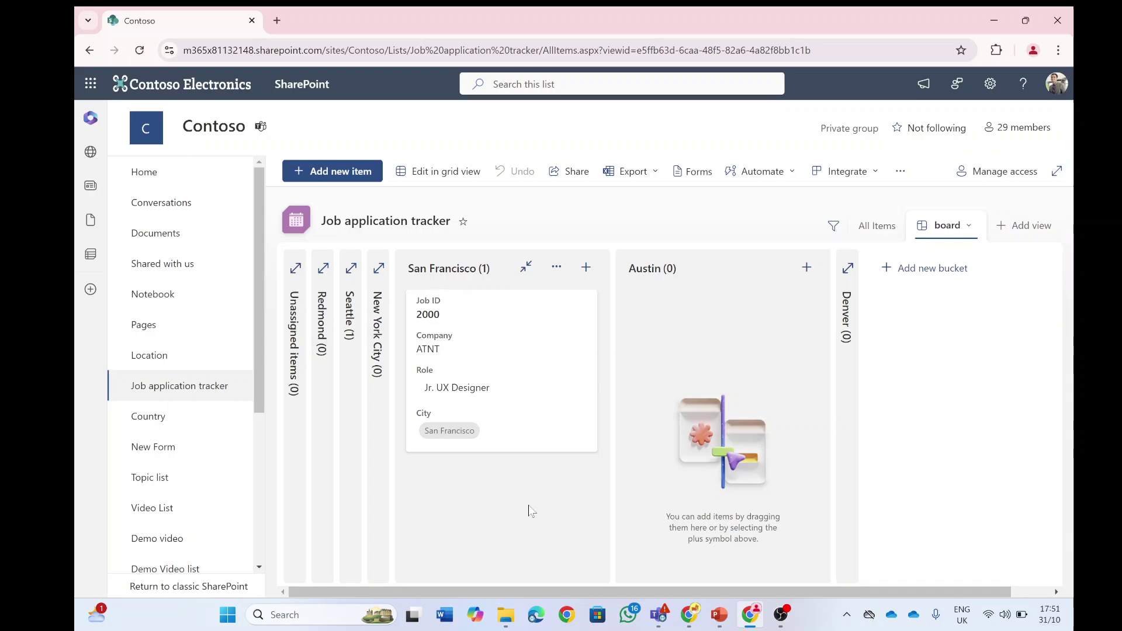
Untick San Francisco in the bucket's Show/hide buckets list and apply
left_click(563, 268)
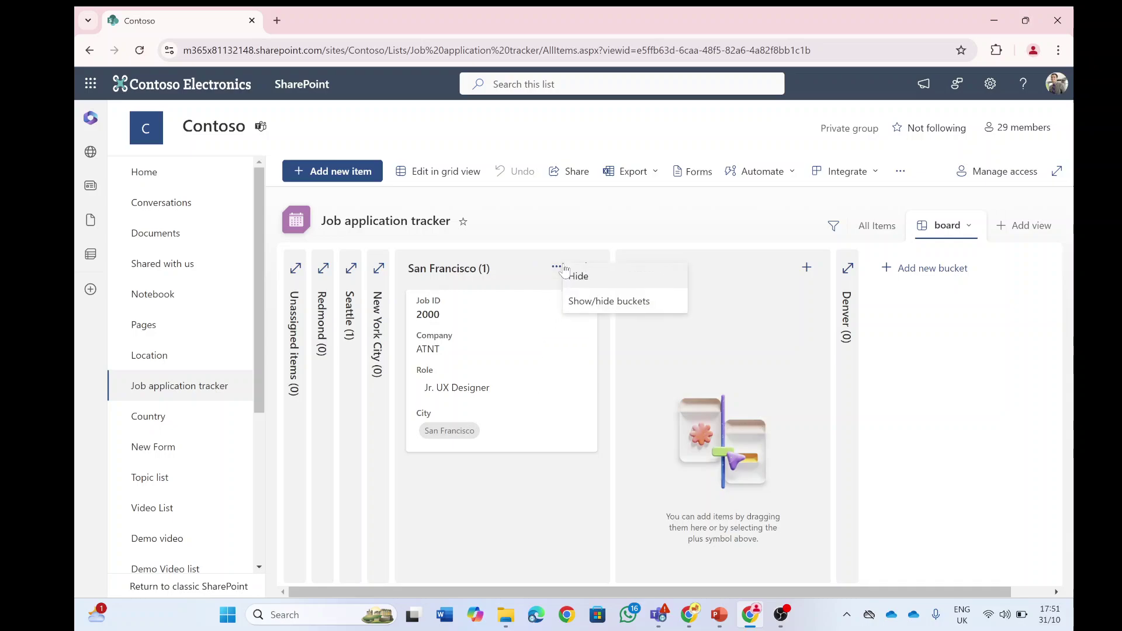
left_click(581, 302)
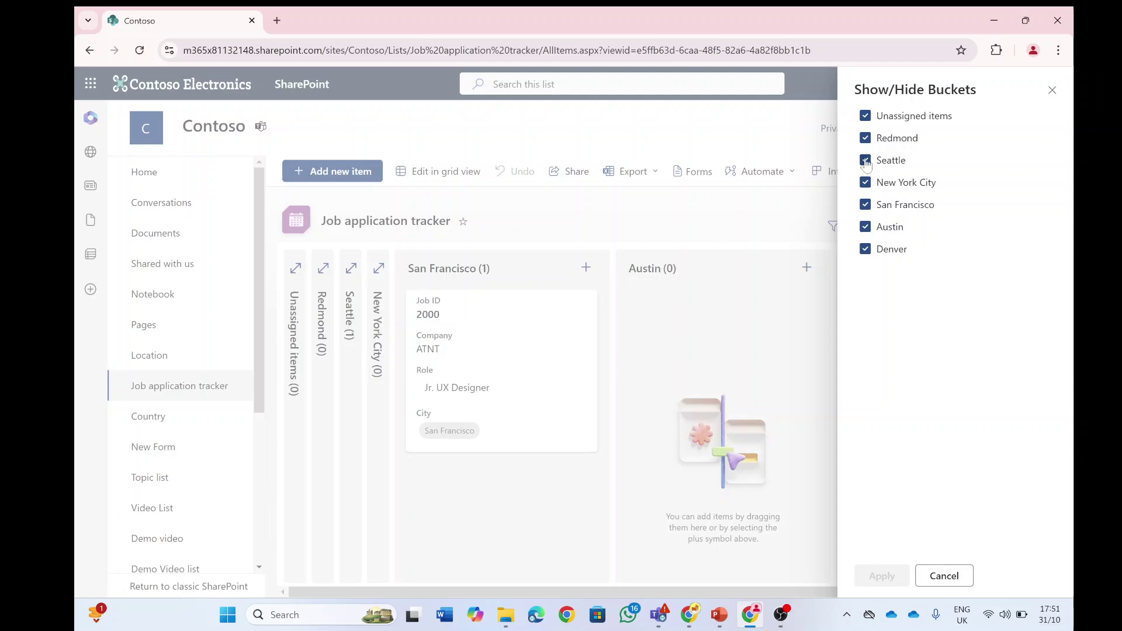
left_click(866, 205)
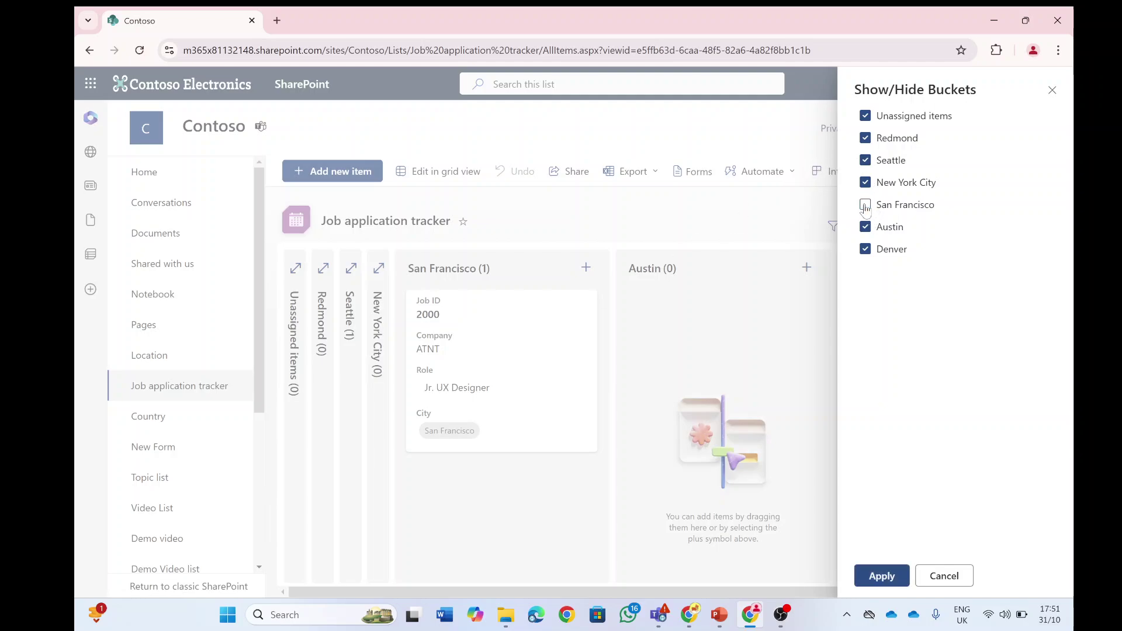
left_click(884, 576)
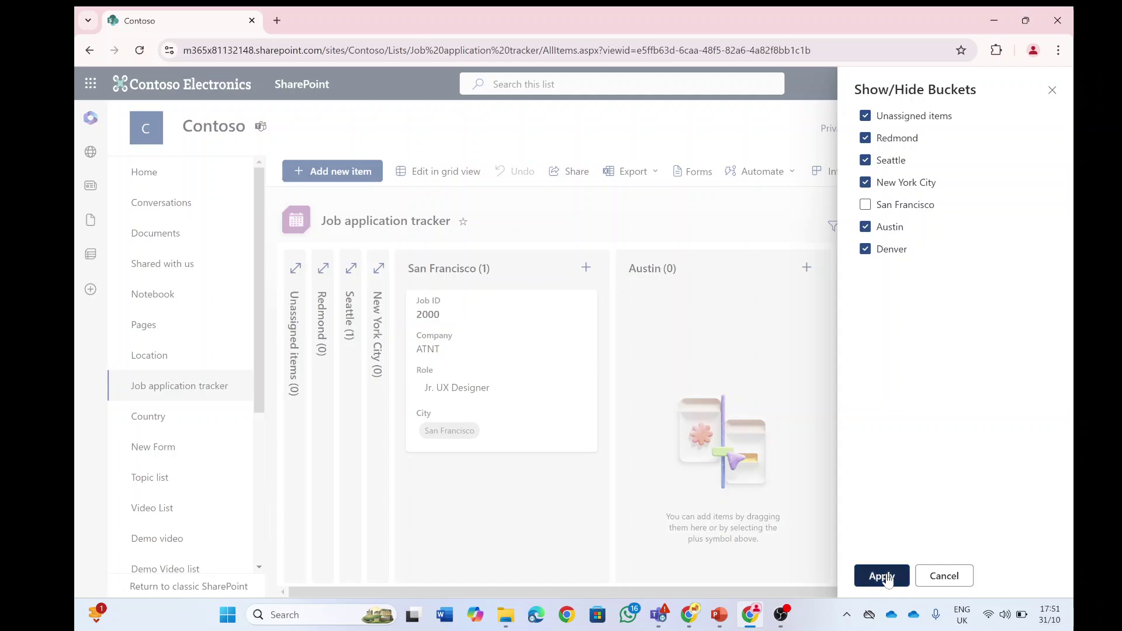
left_click(871, 577)
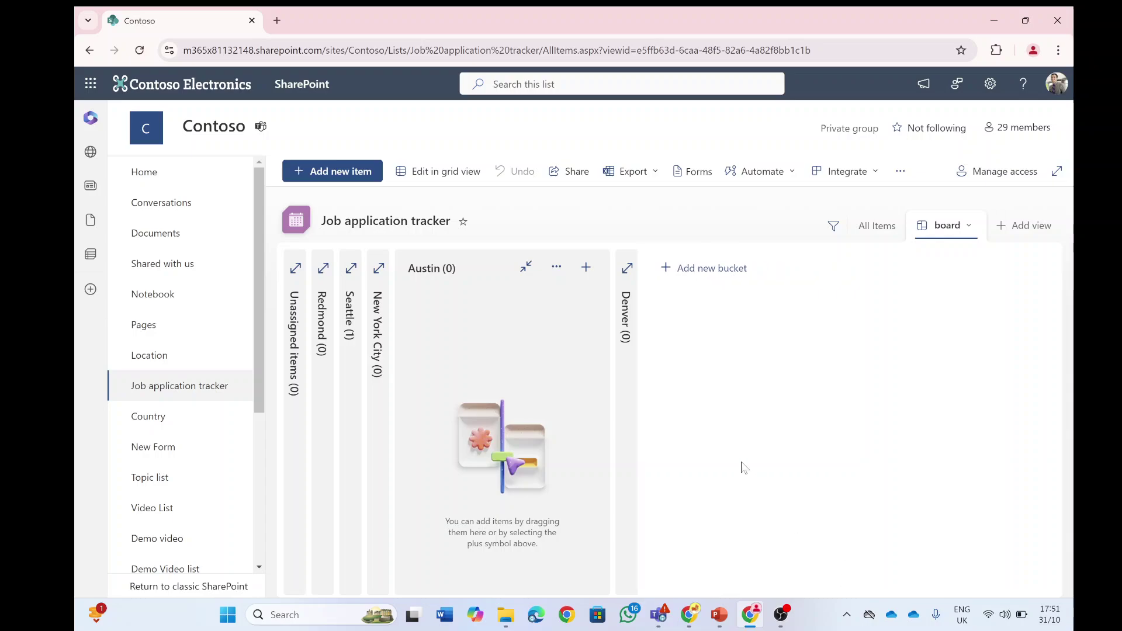
Collapse Austin, expand Unassigned items, then re-tick San Francisco and untick Unassigned items
left_click(525, 267)
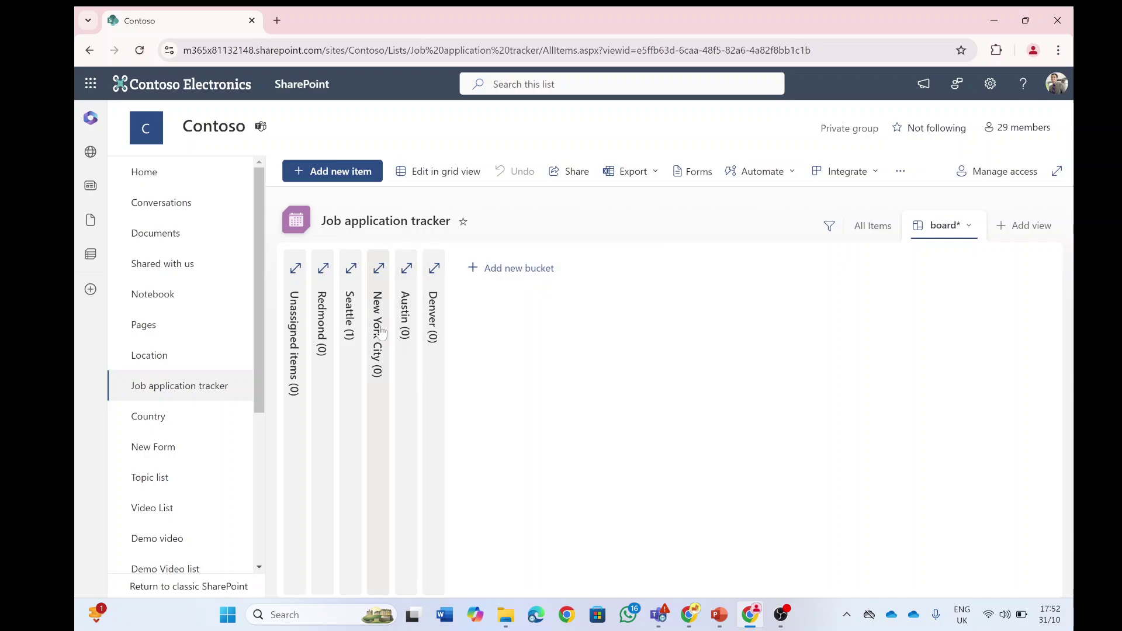
left_click(294, 269)
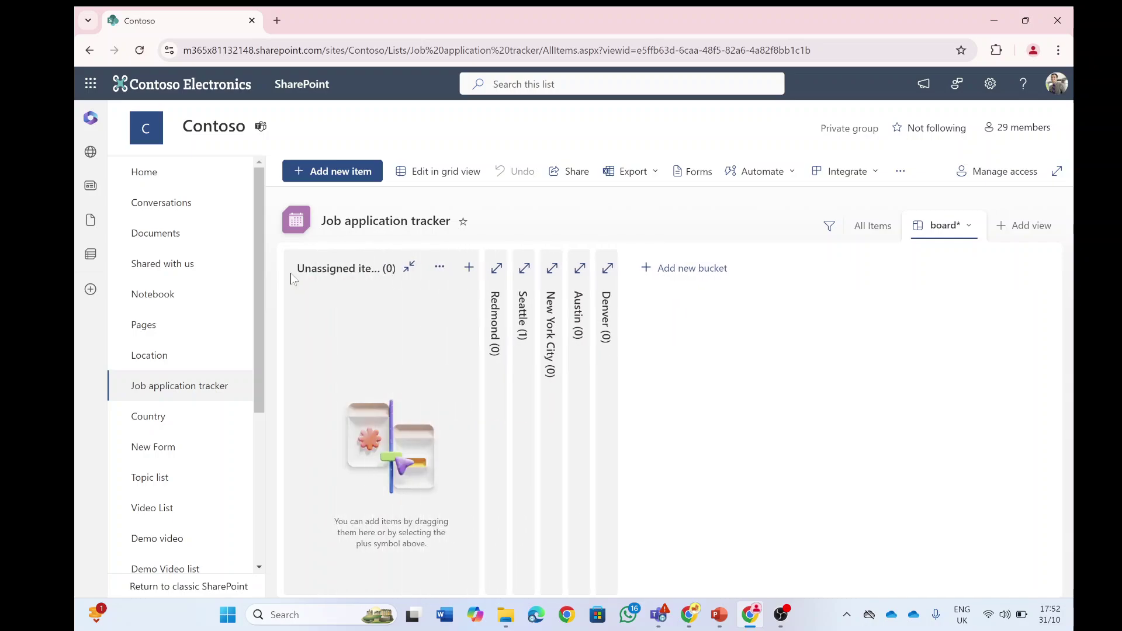
left_click(445, 270)
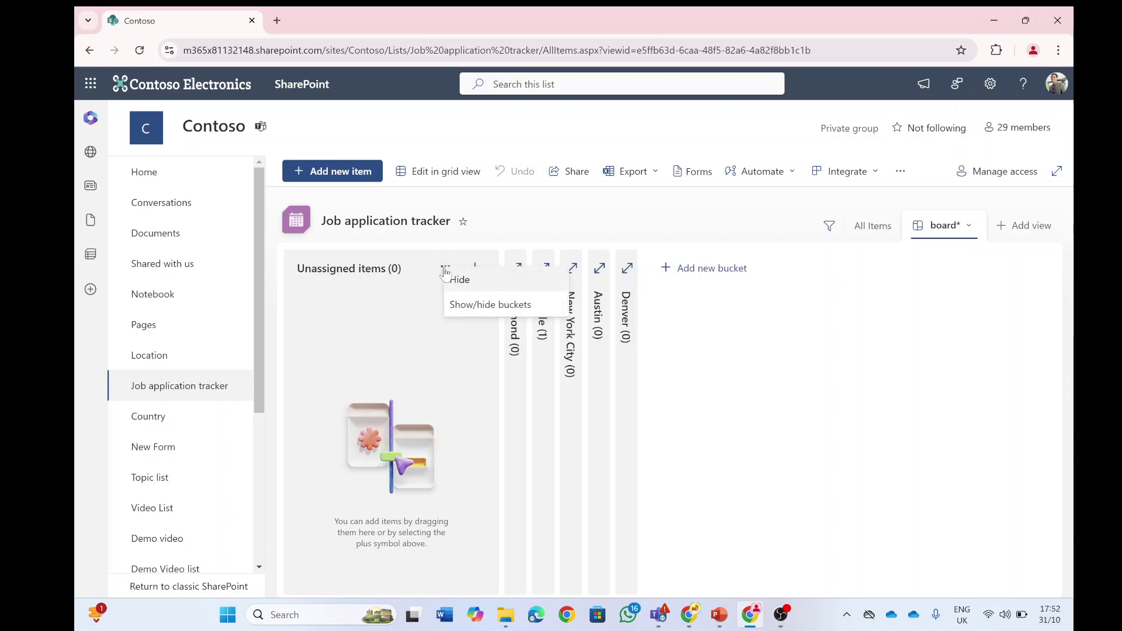
left_click(467, 304)
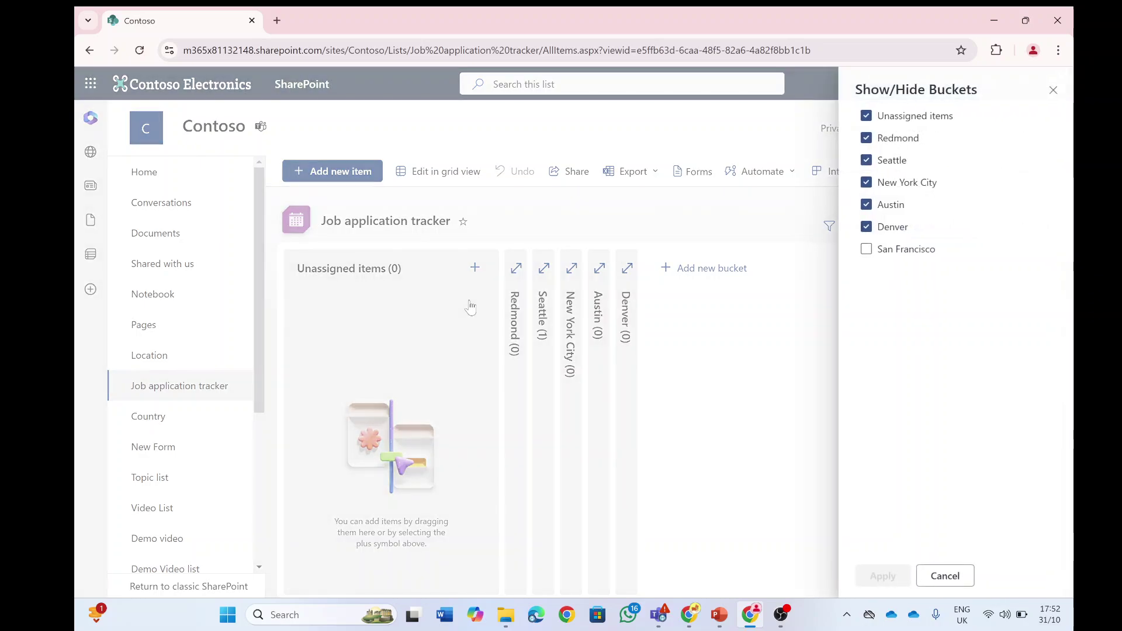
left_click(866, 250)
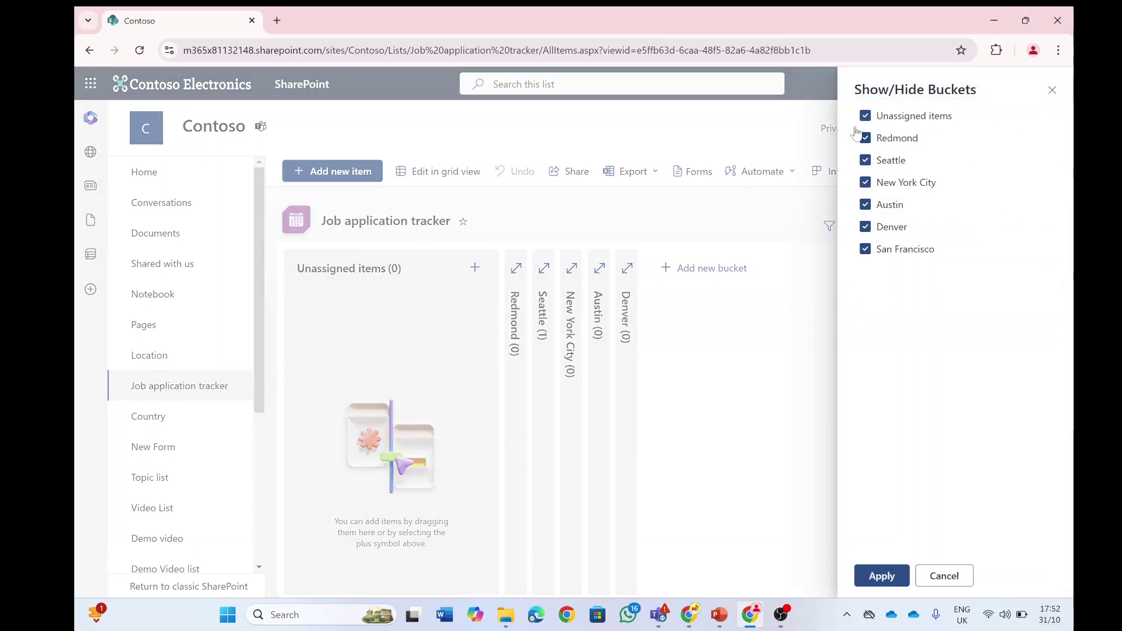
left_click(865, 116)
Apply the bucket visibility changes and collapse the San Francisco bucket
left_click(883, 577)
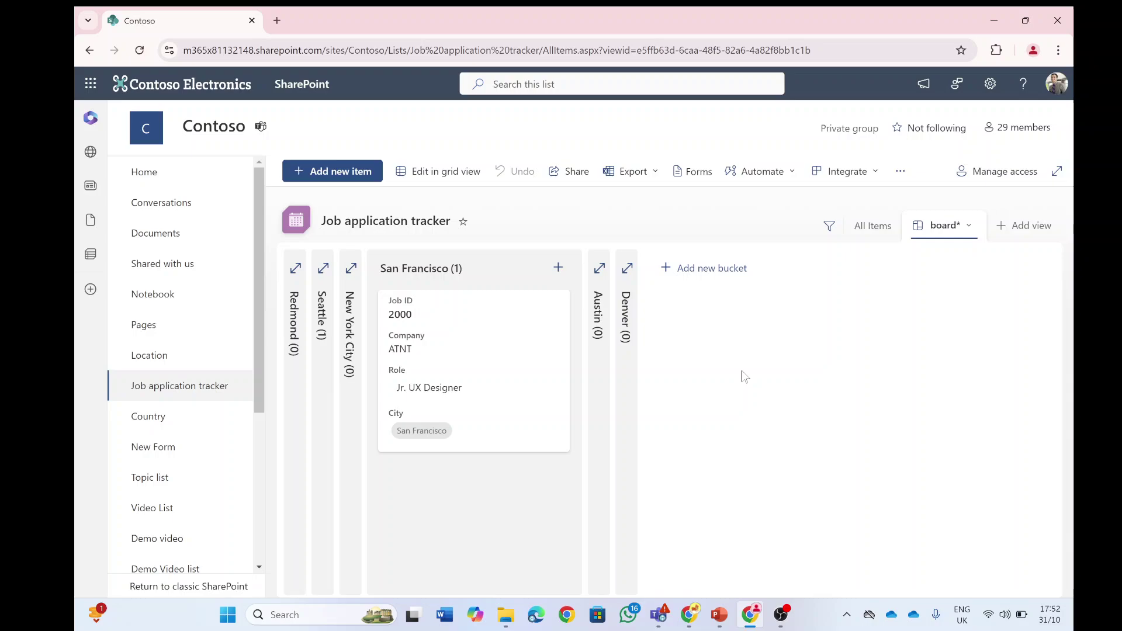
mouse_move(526, 266)
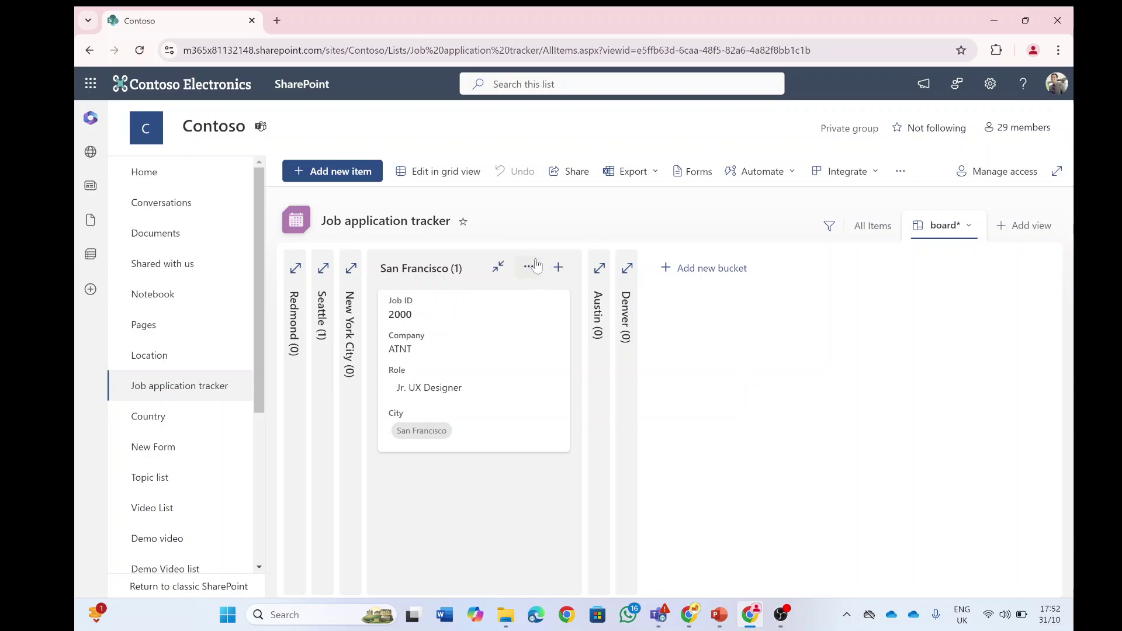
left_click(498, 268)
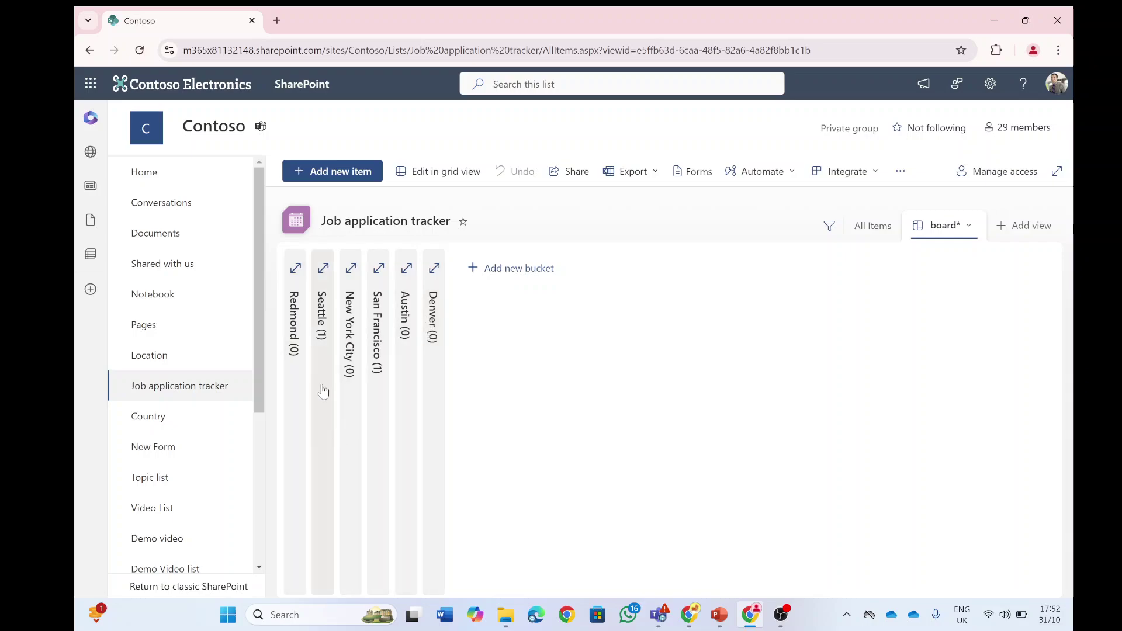
left_click_drag(322, 386, 384, 283)
left_click(548, 389)
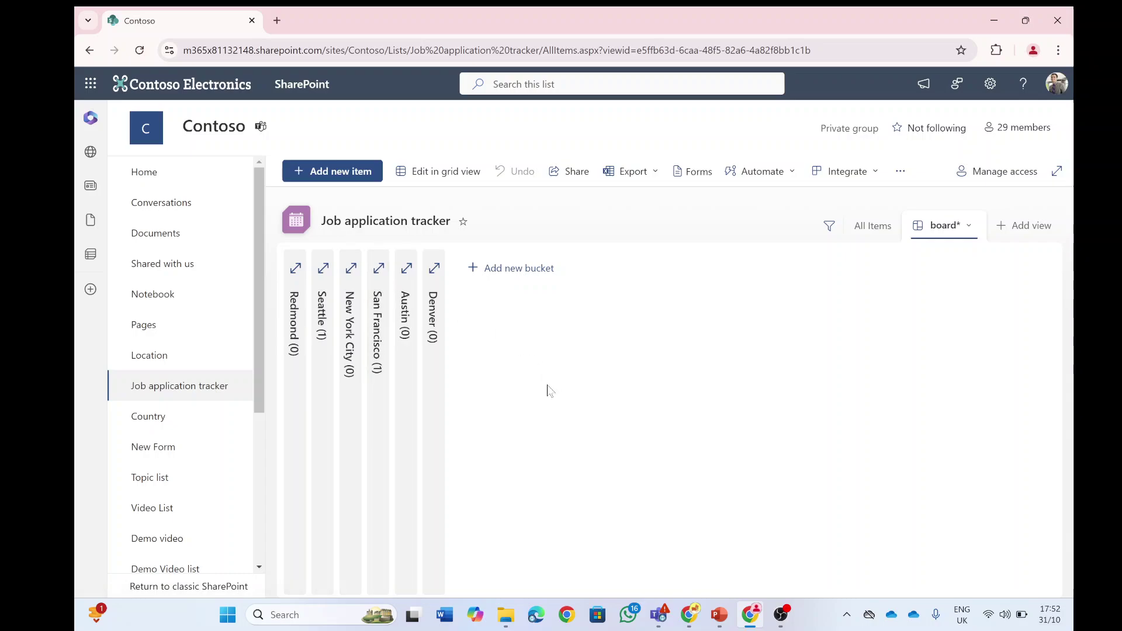